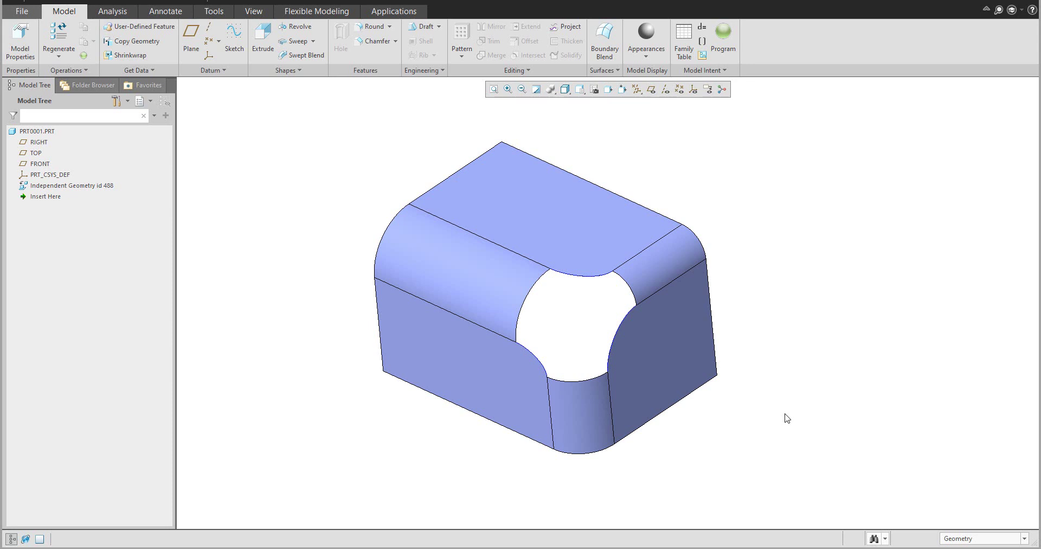
Search 'n-' and launch Conic Surface and N-sided Patch with the N-Sided Surf type
{"action": "left_click", "coordinate": [999, 11]}
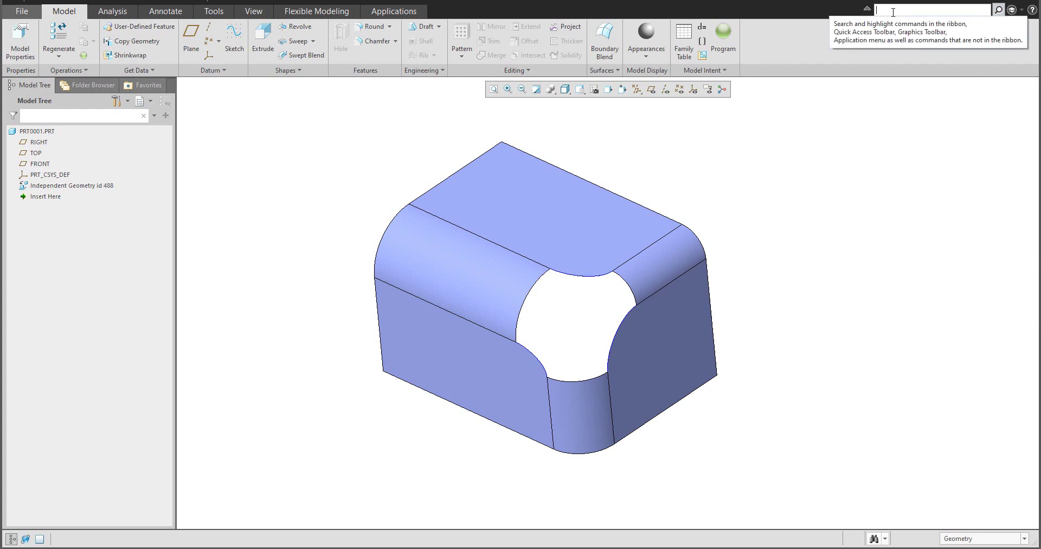
{"action": "type", "text": "n-s"}
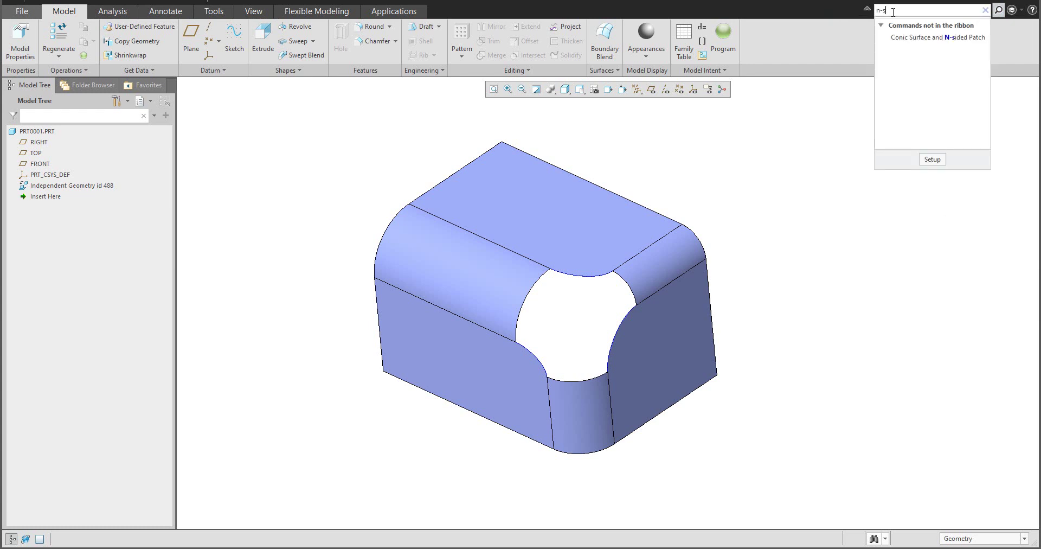
{"action": "left_click", "coordinate": [915, 43]}
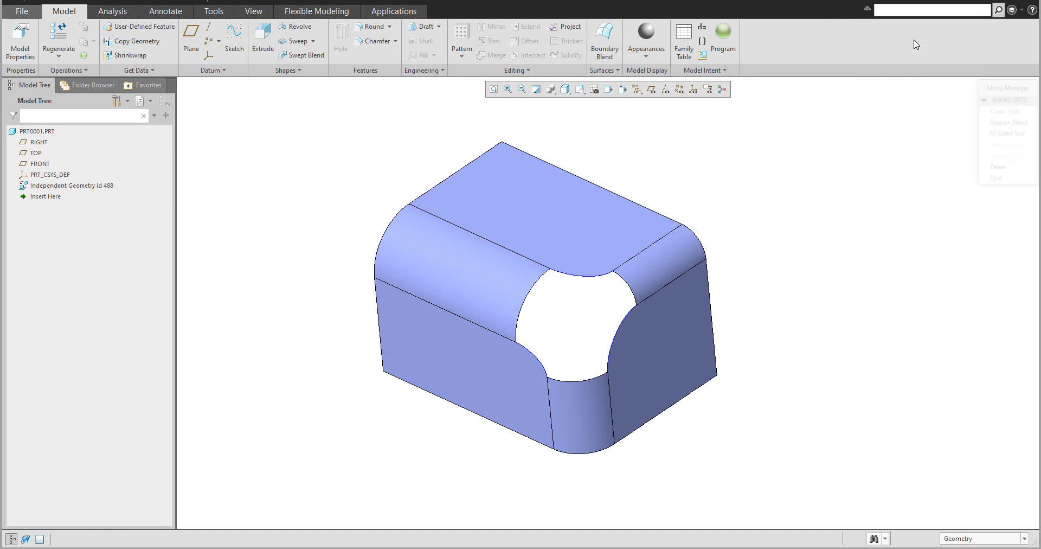
{"action": "left_click", "coordinate": [1008, 135]}
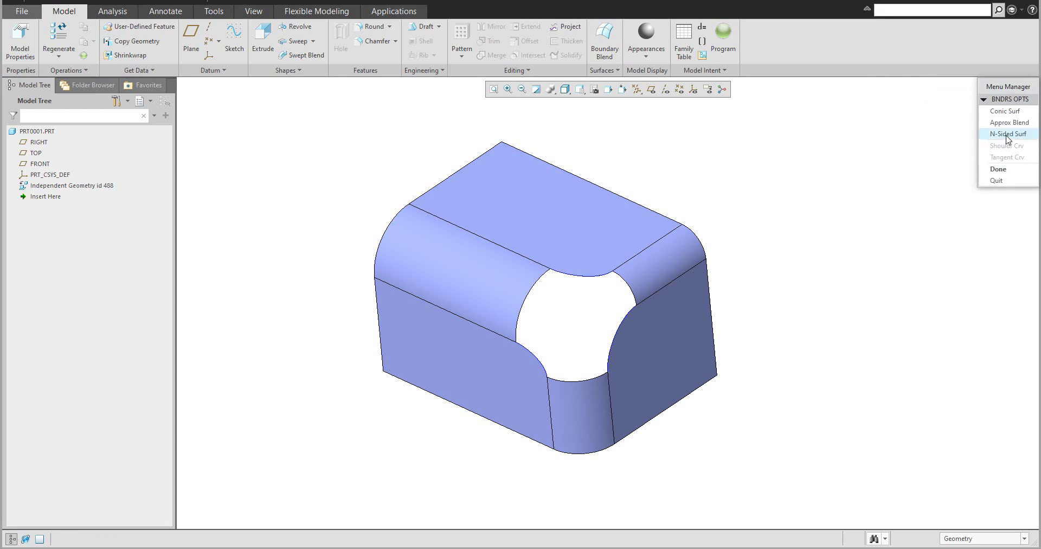
{"action": "left_click", "coordinate": [1002, 170]}
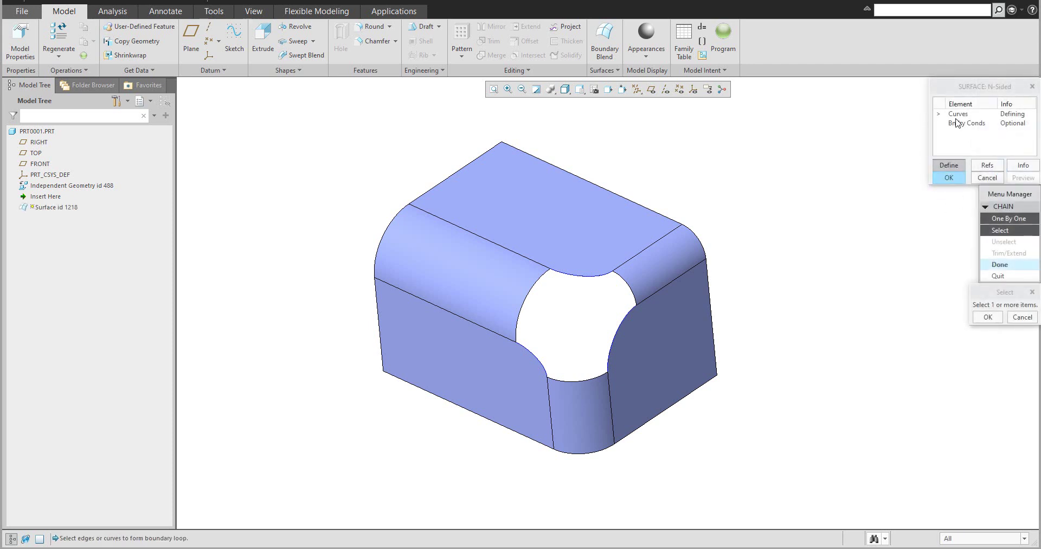
Pick the arc edges around the corner hole as the patch boundary loop
{"action": "left_click", "coordinate": [535, 284]}
{"action": "left_click", "coordinate": [613, 279]}
{"action": "left_click", "coordinate": [621, 321]}
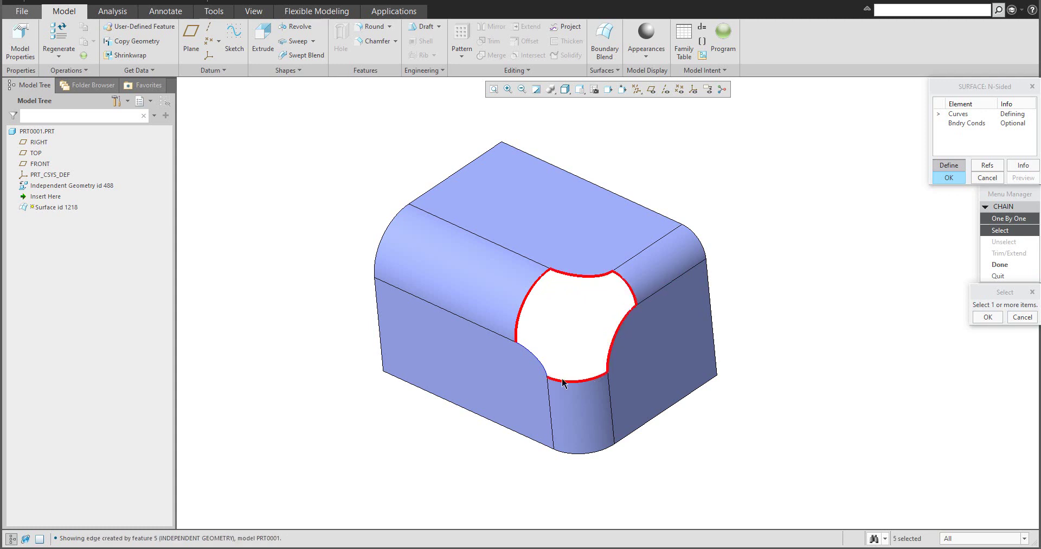
{"action": "left_click", "coordinate": [576, 381]}
{"action": "left_click", "coordinate": [545, 369]}
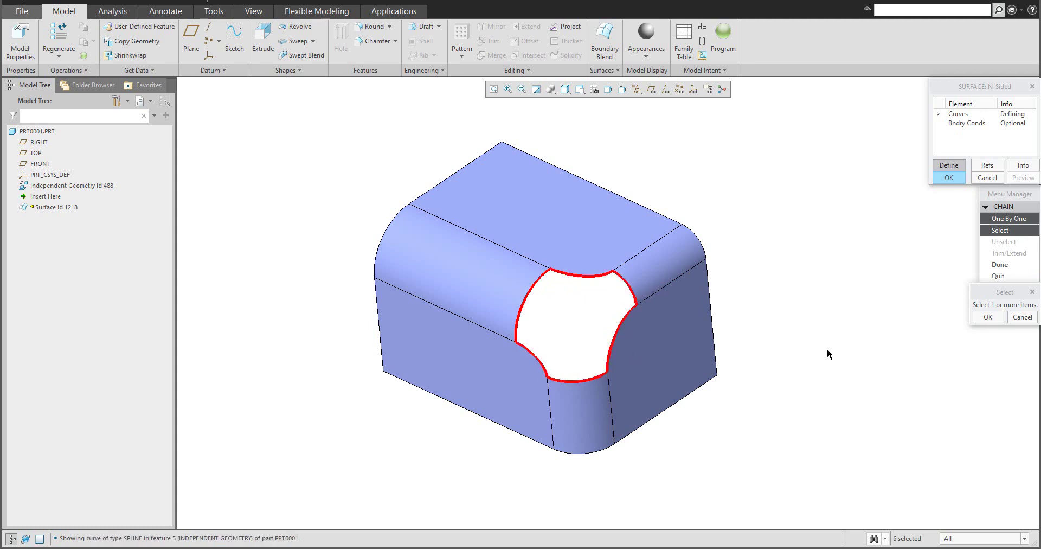
Accept the boundary chain and preview the N-sided patch filling the corner
{"action": "left_click", "coordinate": [992, 317]}
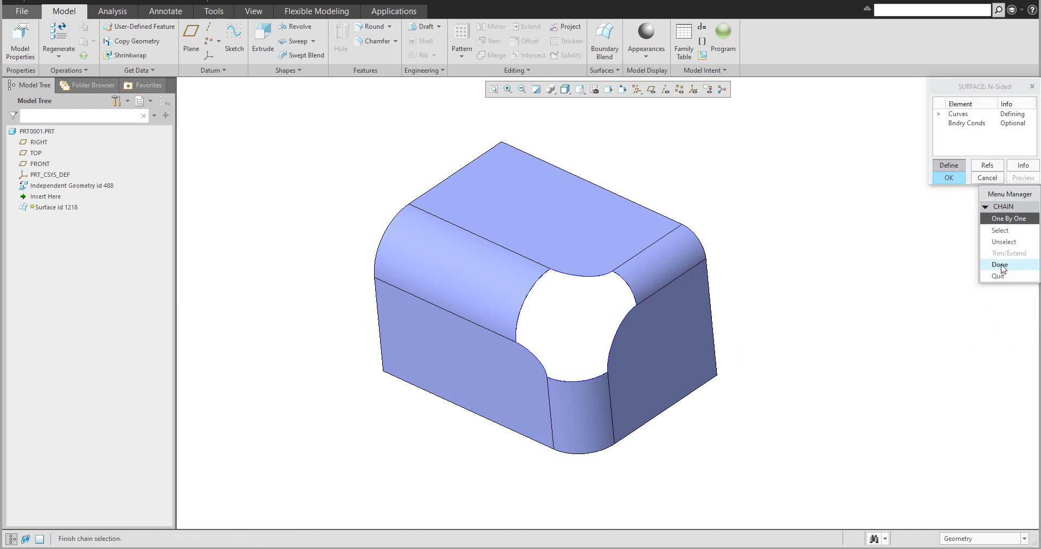
{"action": "left_click", "coordinate": [1001, 266]}
{"action": "left_click", "coordinate": [1023, 177]}
{"action": "mouse_move", "coordinate": [622, 321]}
{"action": "middle_mouse_down"}
{"action": "mouse_move", "coordinate": [610, 307]}
{"action": "mouse_move", "coordinate": [618, 314]}
{"action": "middle_mouse_up"}
{"action": "scroll", "coordinate": [618, 314], "scroll_direction": "up", "scroll_amount": 6}
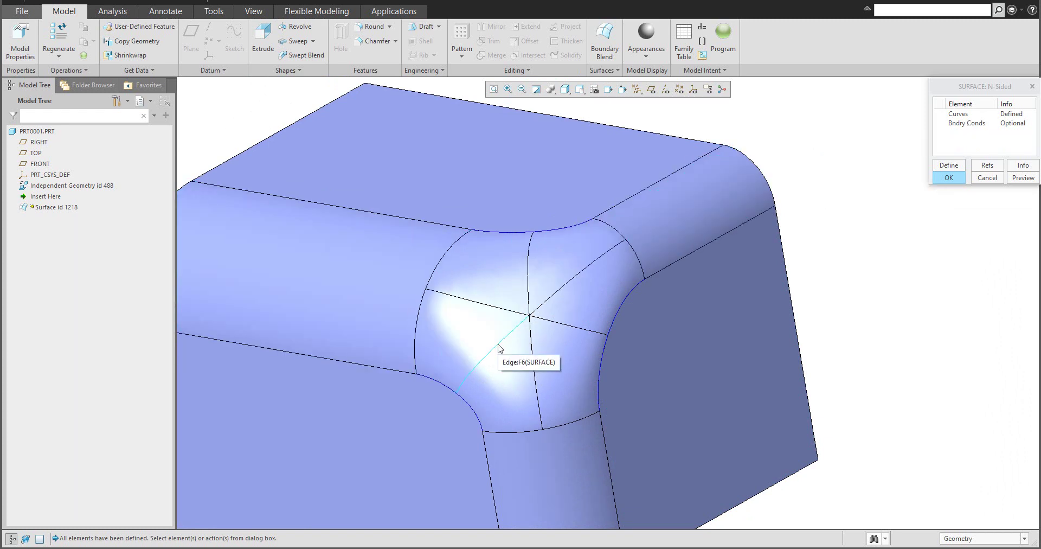
Complete the N-sided patch surface and inspect the filled corner
{"action": "left_click", "coordinate": [952, 178]}
{"action": "scroll", "coordinate": [822, 250], "scroll_direction": "down", "scroll_amount": 3}
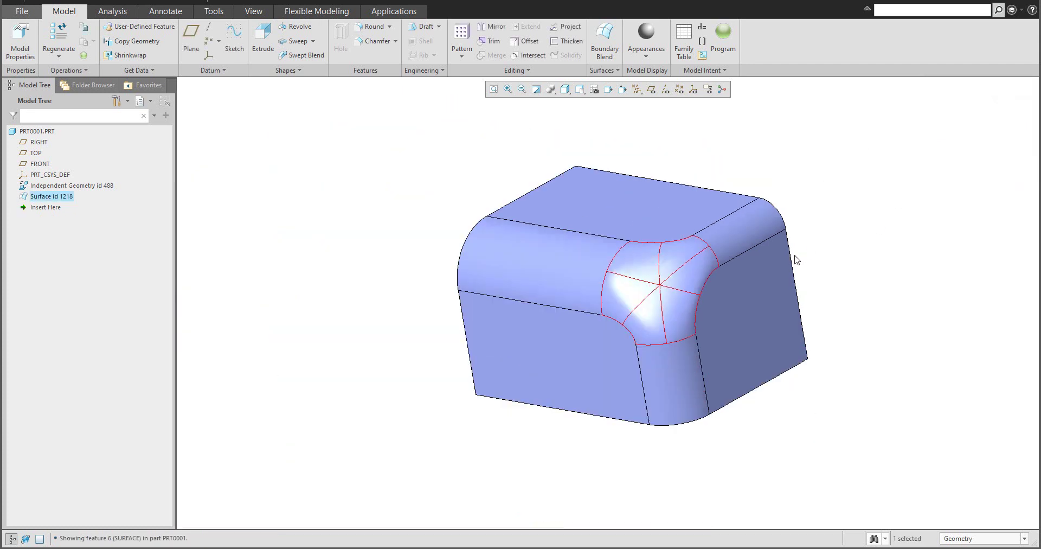
{"action": "middle_click_drag", "start_coordinate": [822, 250], "coordinate": [639, 314]}
{"action": "left_click", "coordinate": [781, 297]}
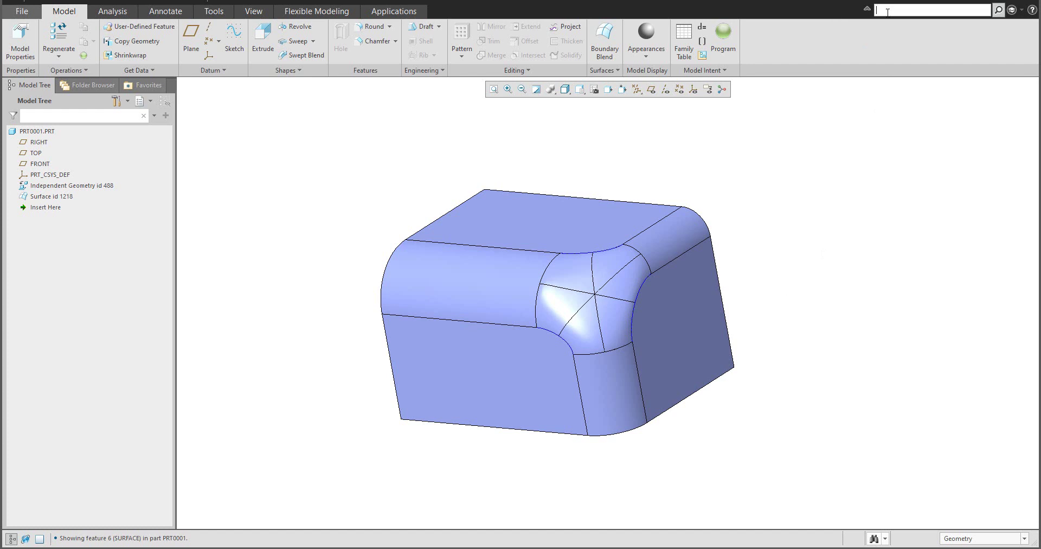
Move the Insert Here marker above Surface id 1218 so the corner reopens
{"action": "left_click", "coordinate": [888, 12]}
{"action": "type", "text": "n-s"}
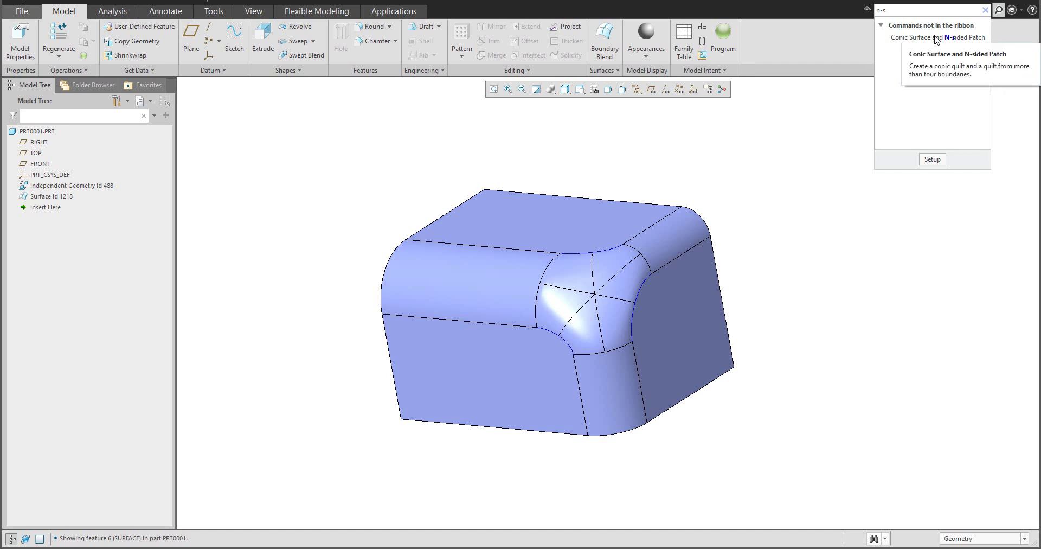
{"action": "left_click", "coordinate": [986, 10]}
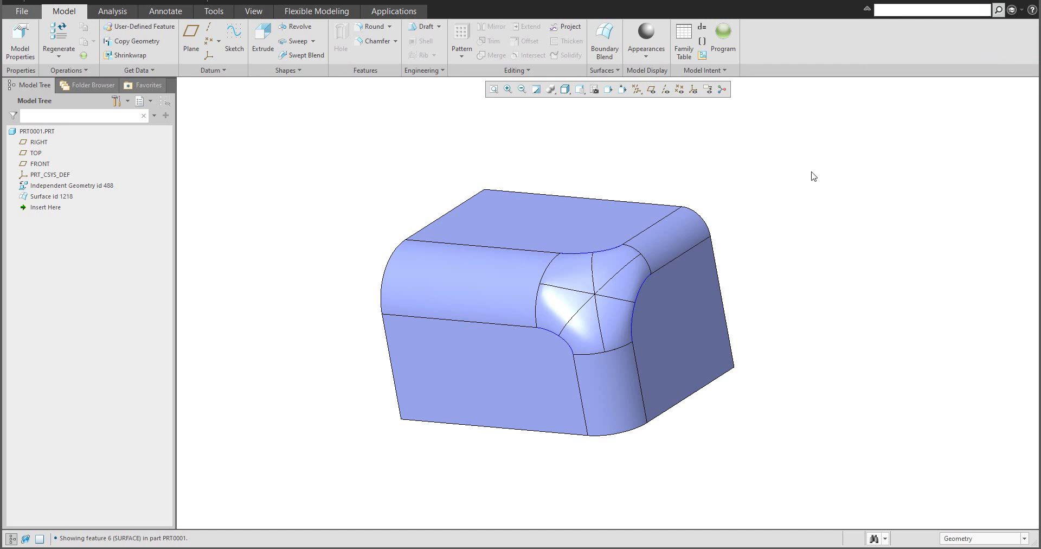
{"action": "left_click_drag", "start_coordinate": [46, 207], "coordinate": [45, 194]}
{"action": "middle_click_drag", "start_coordinate": [401, 278], "coordinate": [529, 284]}
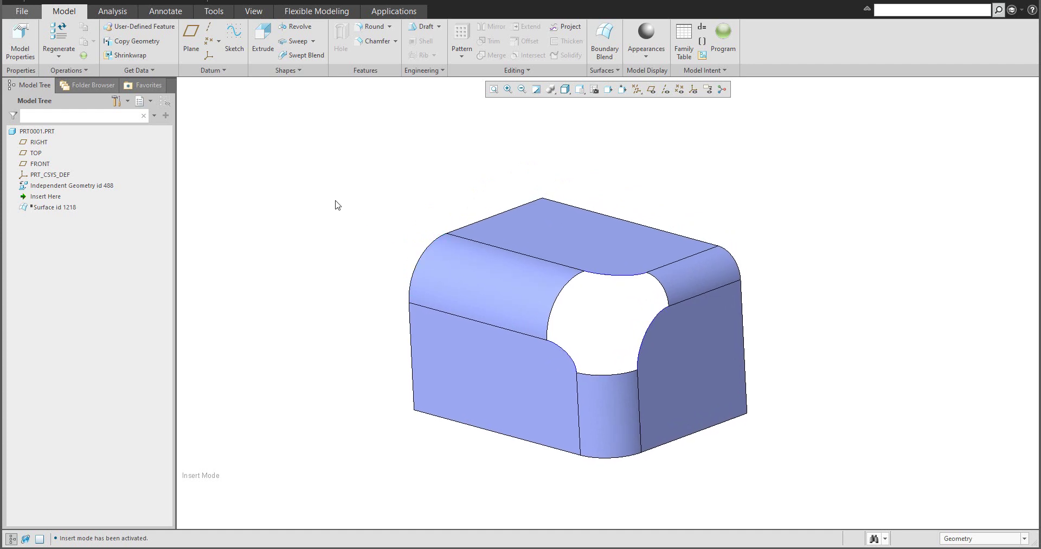
Move Insert Here above Independent Geometry and display the datum planes
{"action": "left_click_drag", "start_coordinate": [47, 197], "coordinate": [38, 181]}
{"action": "left_click", "coordinate": [652, 90]}
{"action": "scroll", "coordinate": [594, 277], "scroll_direction": "up", "scroll_amount": 6}
{"action": "scroll", "coordinate": [568, 285], "scroll_direction": "down", "scroll_amount": 4}
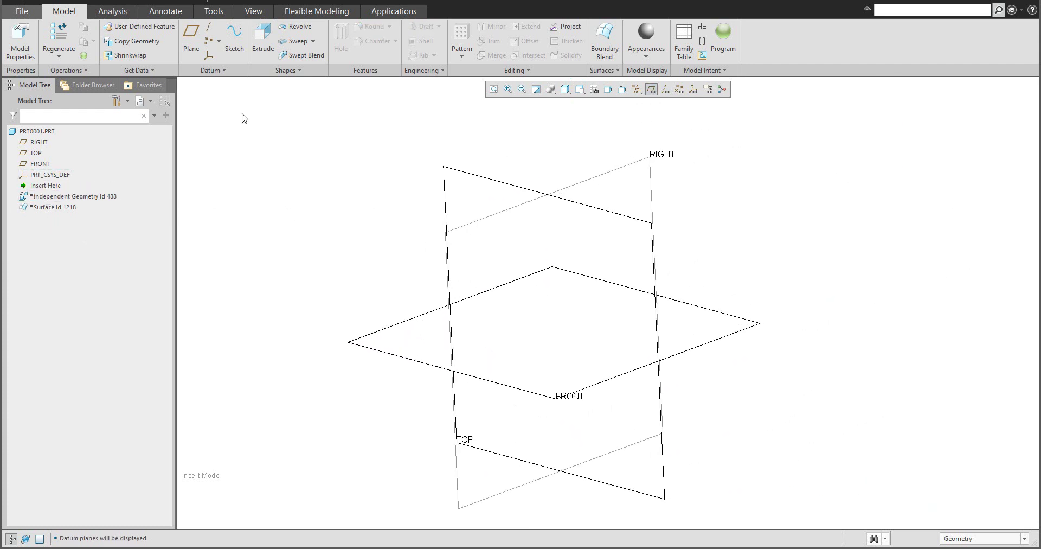
Extrude a 420.67 × 211.17 rectangle sketched from the origin on the FRONT plane
{"action": "left_click", "coordinate": [263, 37]}
{"action": "left_click", "coordinate": [711, 309]}
{"action": "left_click", "coordinate": [278, 41]}
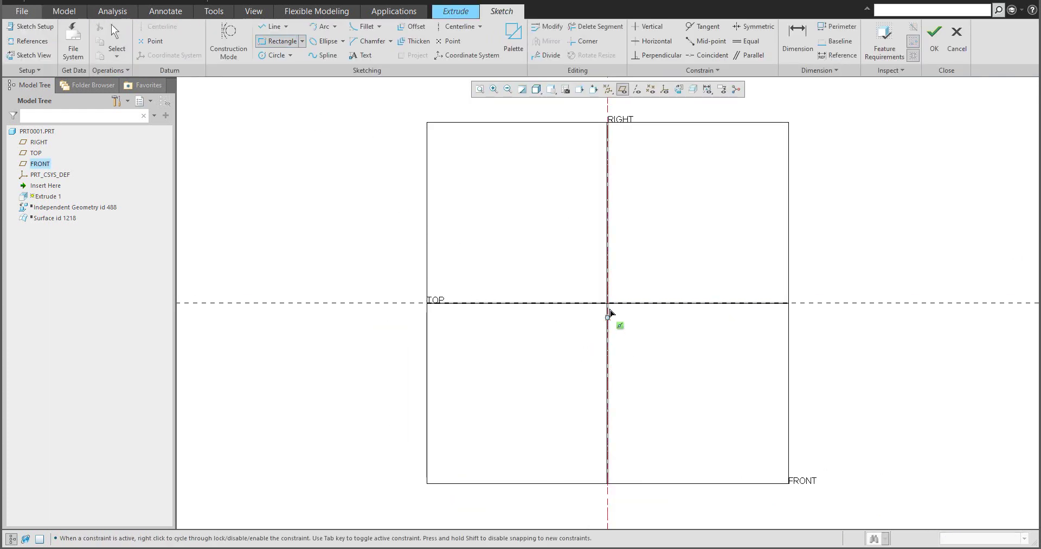
{"action": "left_click", "coordinate": [607, 303]}
{"action": "scroll", "coordinate": [474, 330], "scroll_direction": "up", "scroll_amount": 3}
{"action": "left_click", "coordinate": [695, 239]}
{"action": "middle_click", "coordinate": [716, 228]}
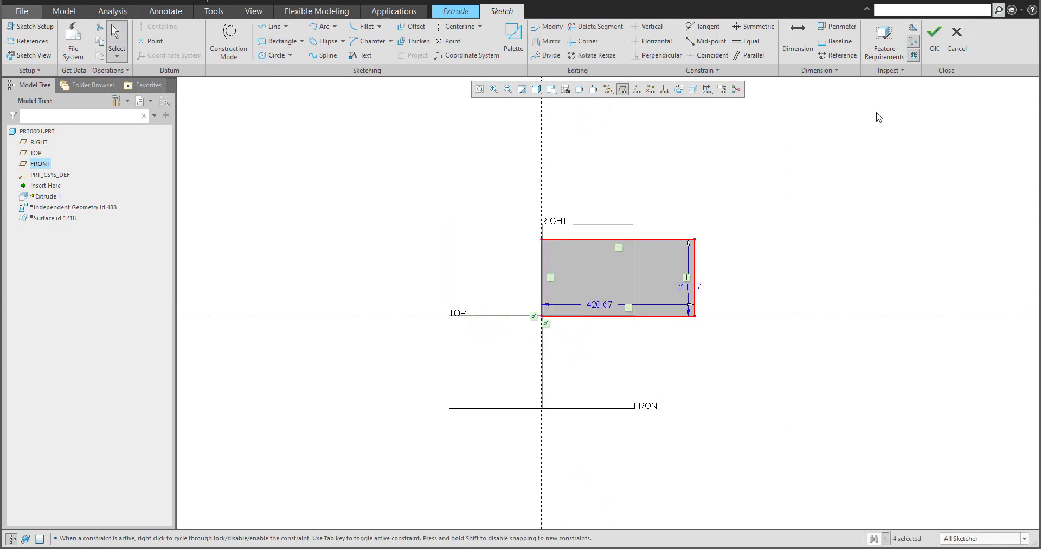
{"action": "left_click", "coordinate": [934, 37]}
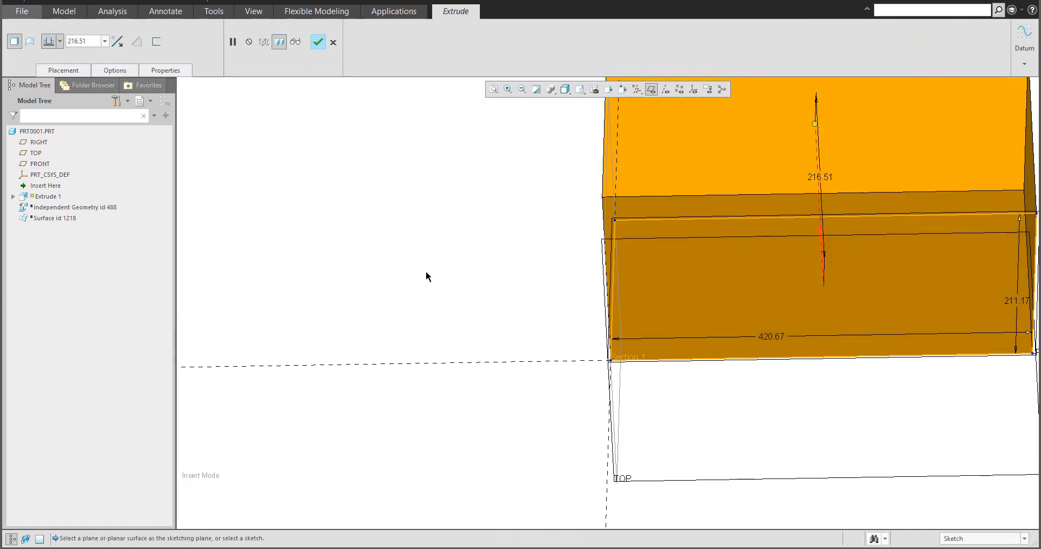
{"action": "scroll", "coordinate": [409, 289], "scroll_direction": "up", "scroll_amount": 4}
{"action": "middle_click_drag", "start_coordinate": [409, 289], "coordinate": [560, 221]}
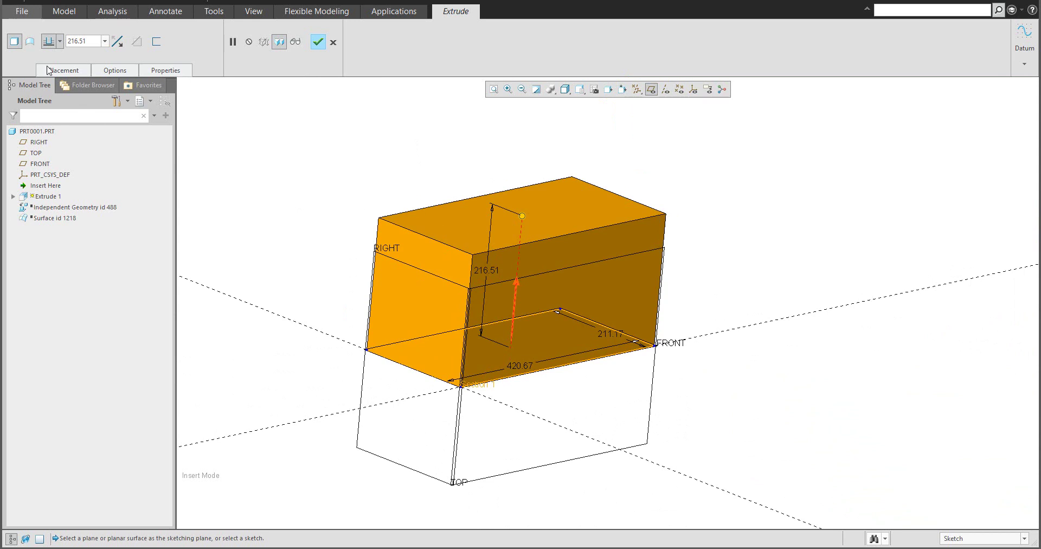
Make Extrude 1 a capped surface 216.51 deep and hide the datum planes
{"action": "left_click", "coordinate": [29, 42]}
{"action": "middle_click_drag", "start_coordinate": [479, 211], "coordinate": [477, 238]}
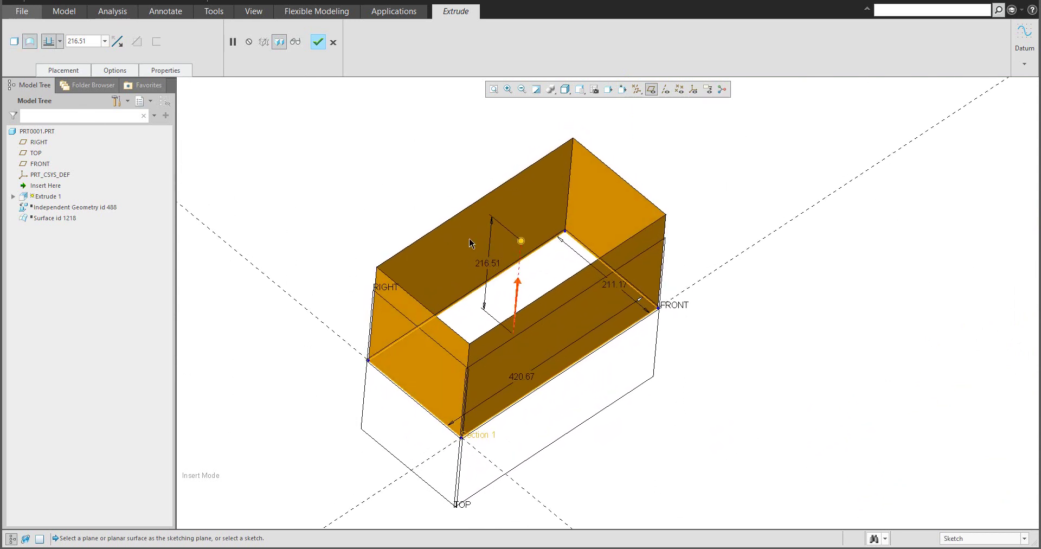
{"action": "left_click", "coordinate": [116, 72]}
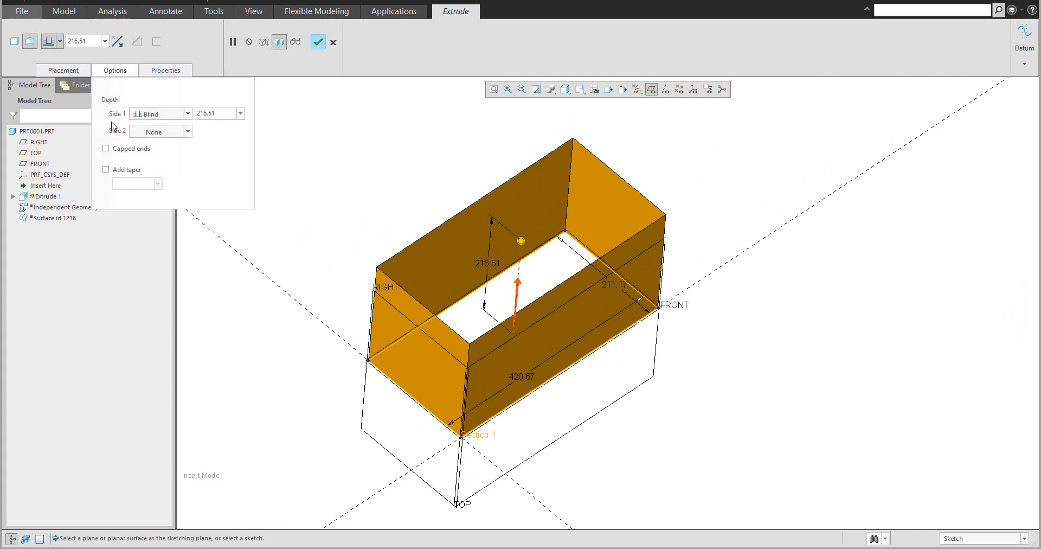
{"action": "left_click", "coordinate": [106, 150]}
{"action": "middle_click_drag", "start_coordinate": [407, 238], "coordinate": [467, 211]}
{"action": "left_click", "coordinate": [318, 43]}
{"action": "left_click", "coordinate": [452, 218]}
{"action": "left_click", "coordinate": [651, 91]}
Round the top front and top left edges of the box, radius 73.00
{"action": "middle_click_drag", "start_coordinate": [474, 292], "coordinate": [484, 275], "text": "shift"}
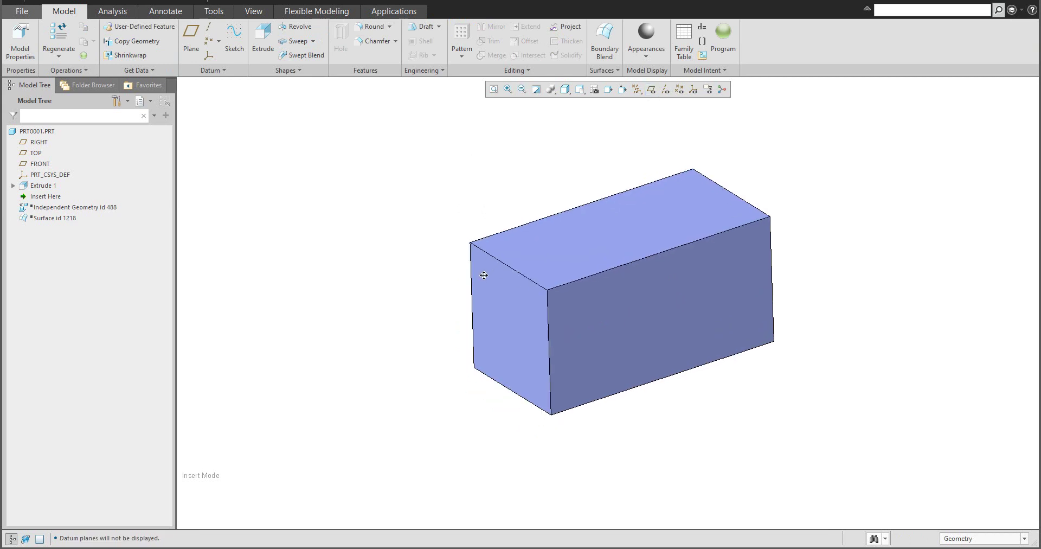
{"action": "left_click", "coordinate": [374, 26]}
{"action": "left_click", "coordinate": [644, 258]}
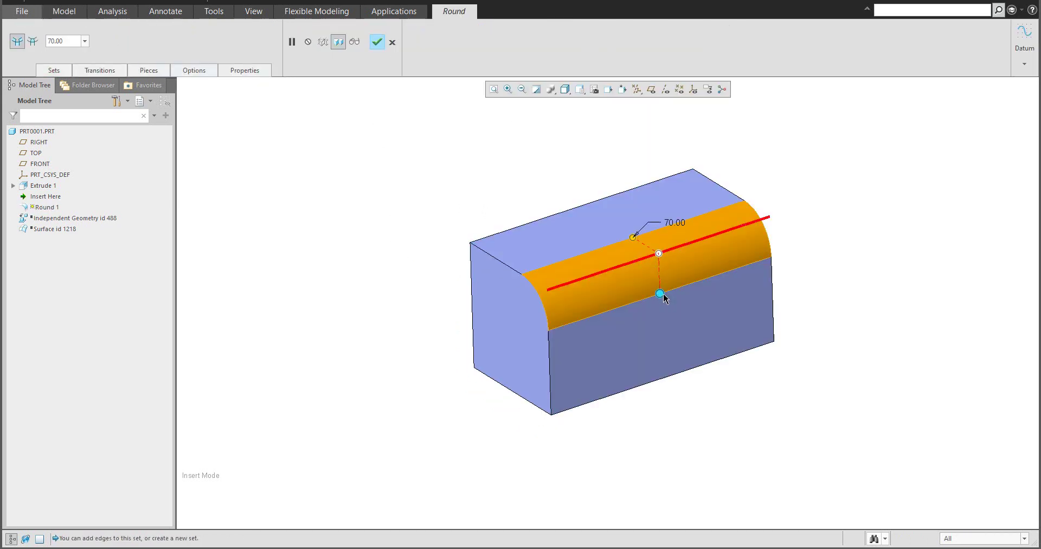
{"action": "left_click_drag", "start_coordinate": [659, 294], "coordinate": [659, 276]}
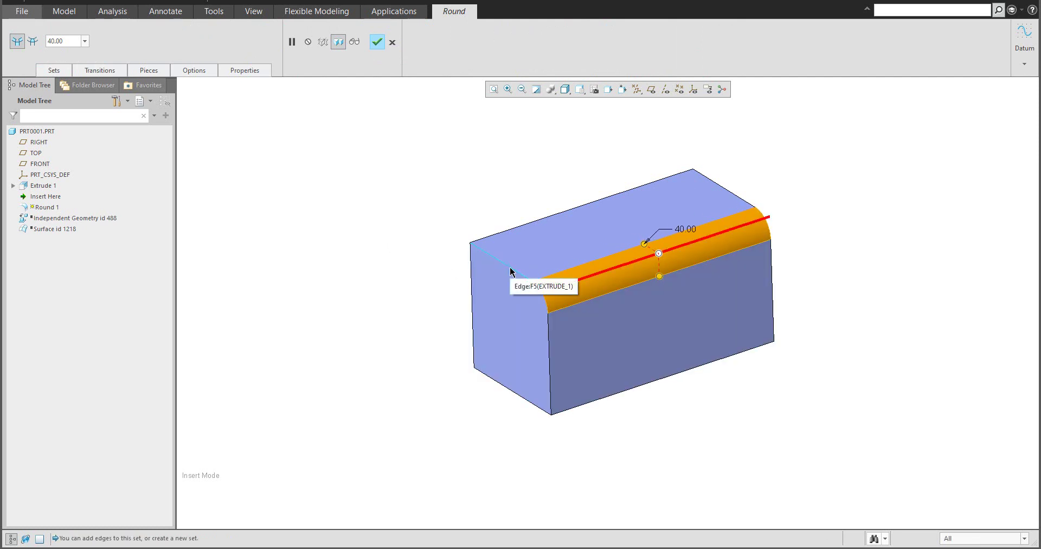
{"action": "left_click", "coordinate": [511, 272], "text": "ctrl"}
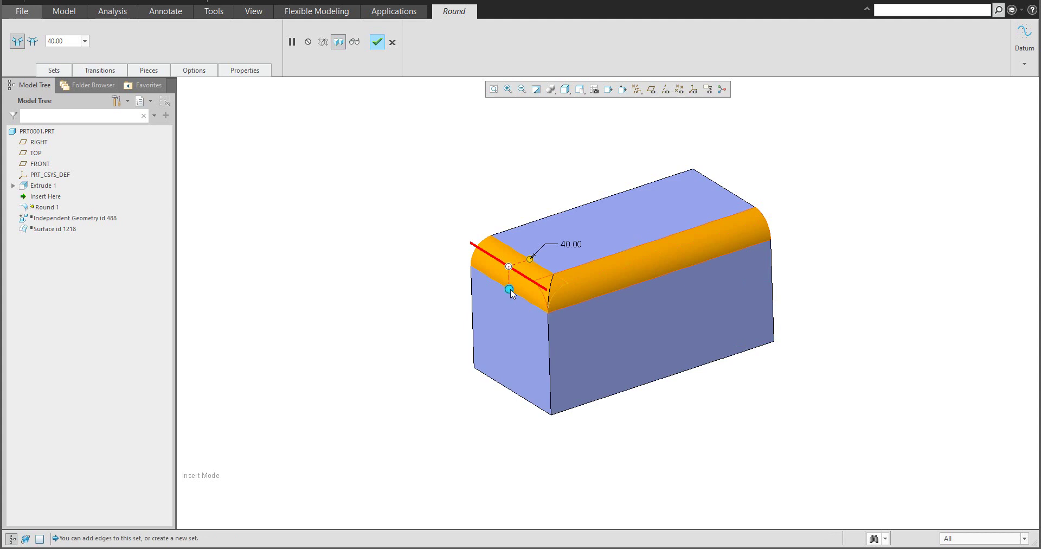
{"action": "left_click_drag", "start_coordinate": [511, 294], "coordinate": [511, 309]}
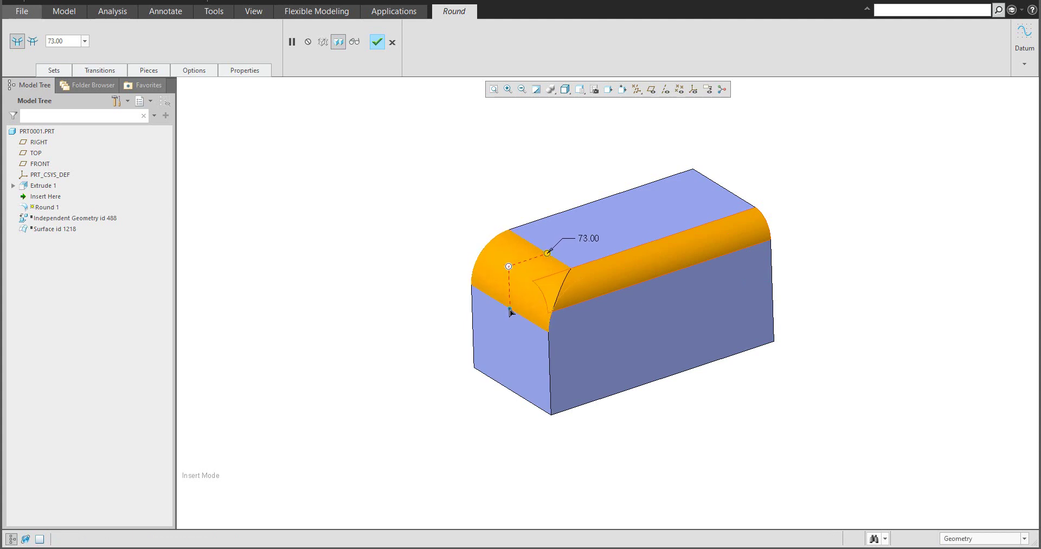
Add the front vertical edge to Round 1 at radius 83.50 and finish it
{"action": "left_click", "coordinate": [549, 365], "text": "ctrl"}
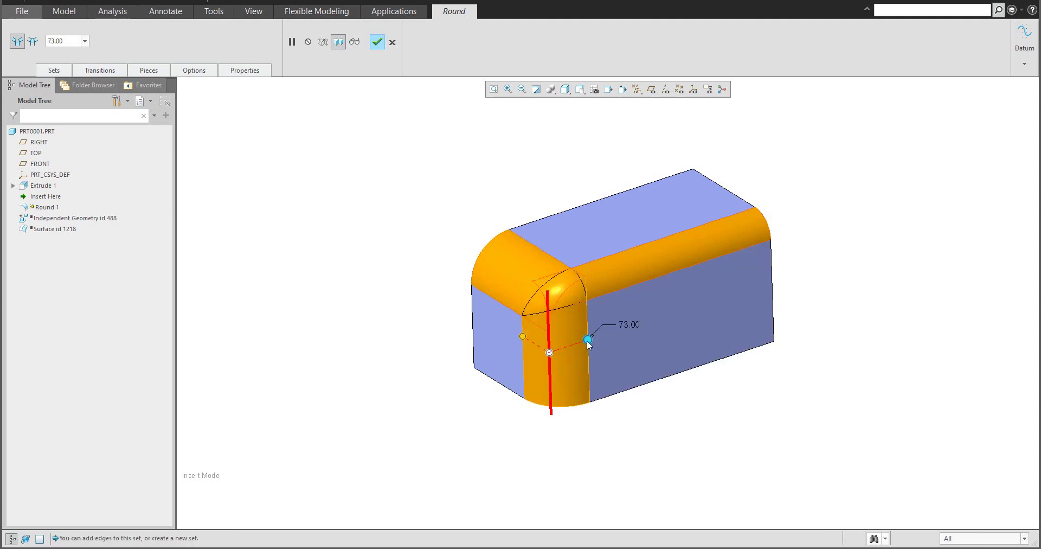
{"action": "left_click_drag", "start_coordinate": [588, 342], "coordinate": [594, 341]}
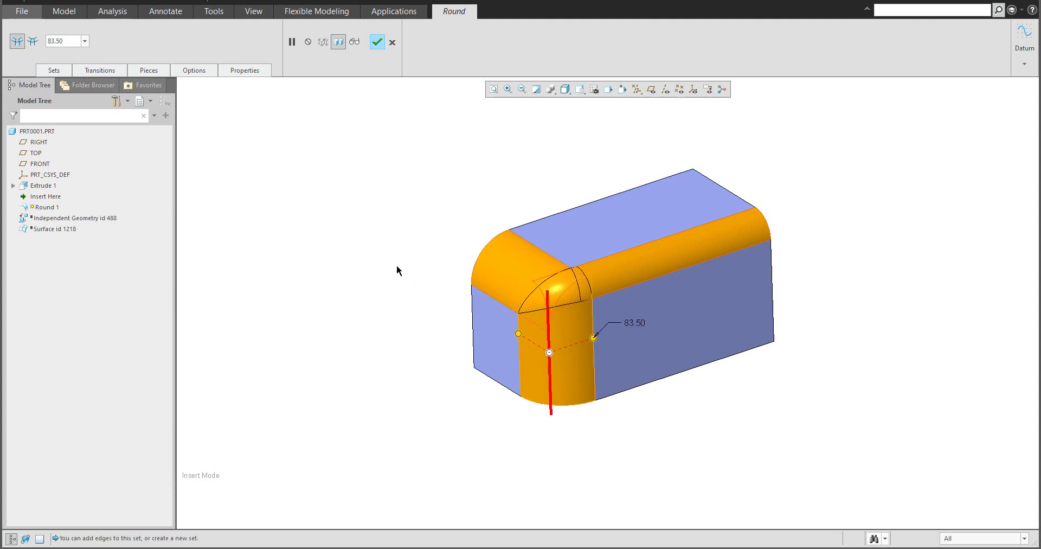
{"action": "left_click", "coordinate": [377, 42]}
{"action": "middle_click_drag", "start_coordinate": [402, 200], "coordinate": [465, 226]}
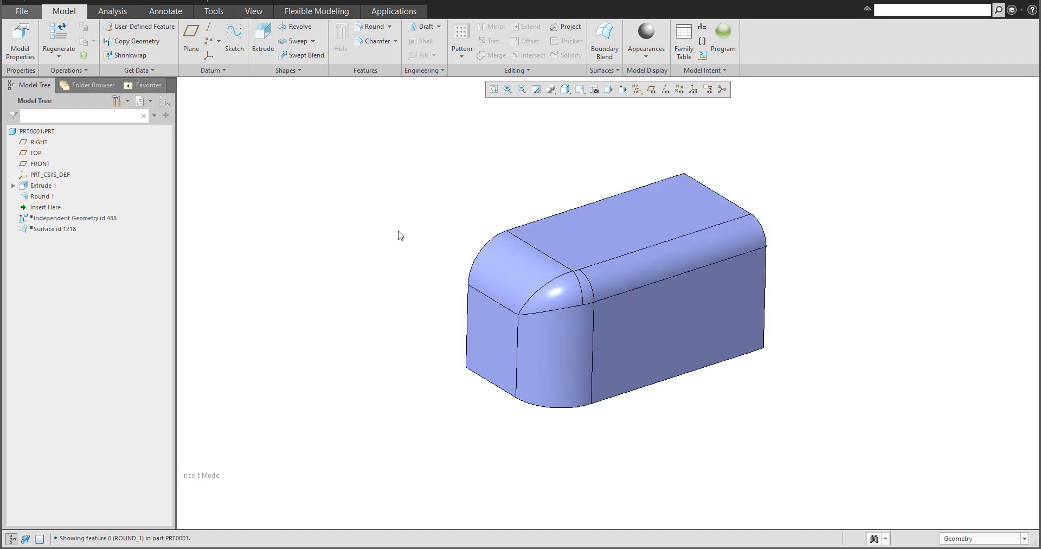
Create datum plane DTM5 offset 177.50 from the block's end face
{"action": "left_click", "coordinate": [653, 90]}
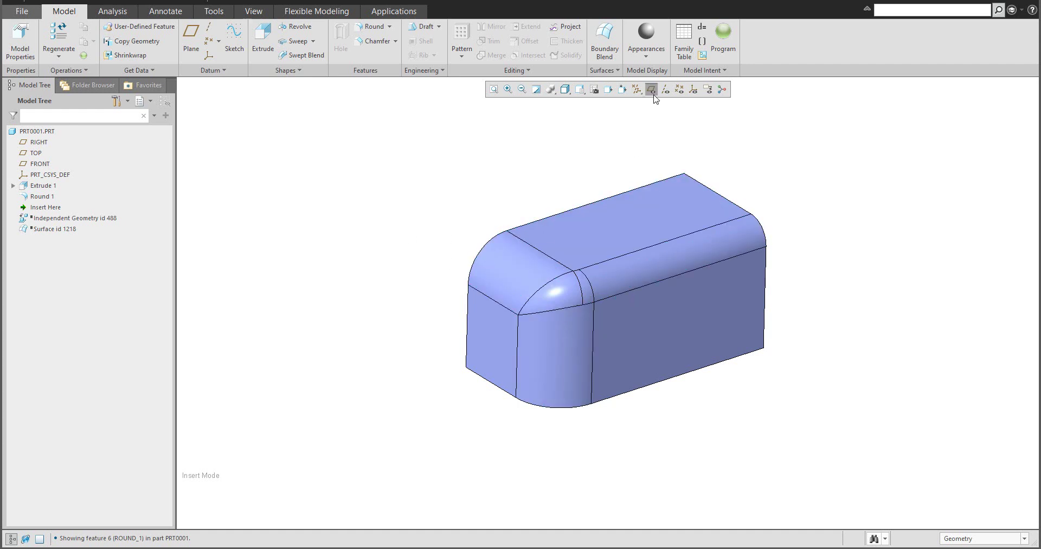
{"action": "left_click", "coordinate": [195, 38]}
{"action": "left_click", "coordinate": [502, 334]}
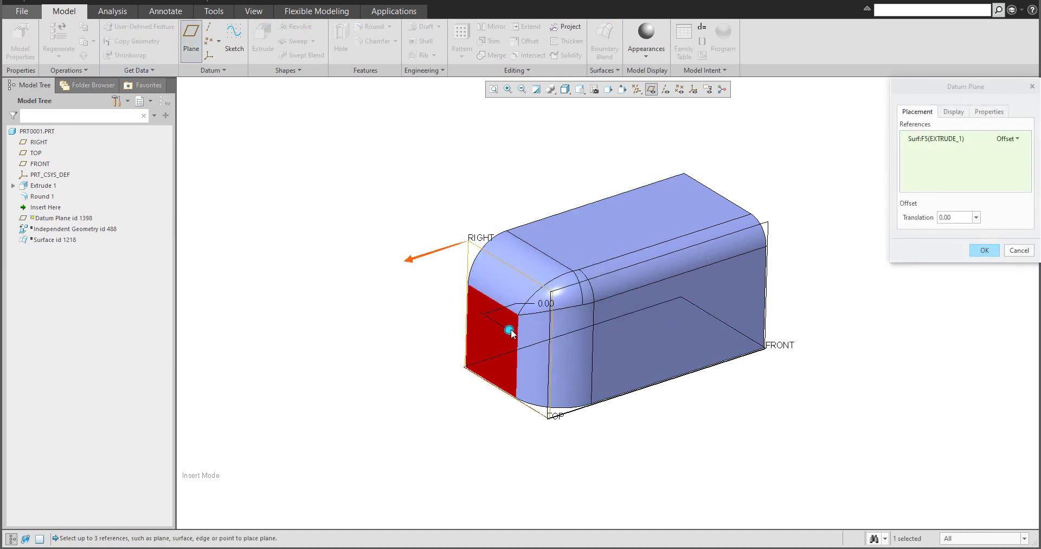
{"action": "left_click_drag", "start_coordinate": [510, 331], "coordinate": [599, 300]}
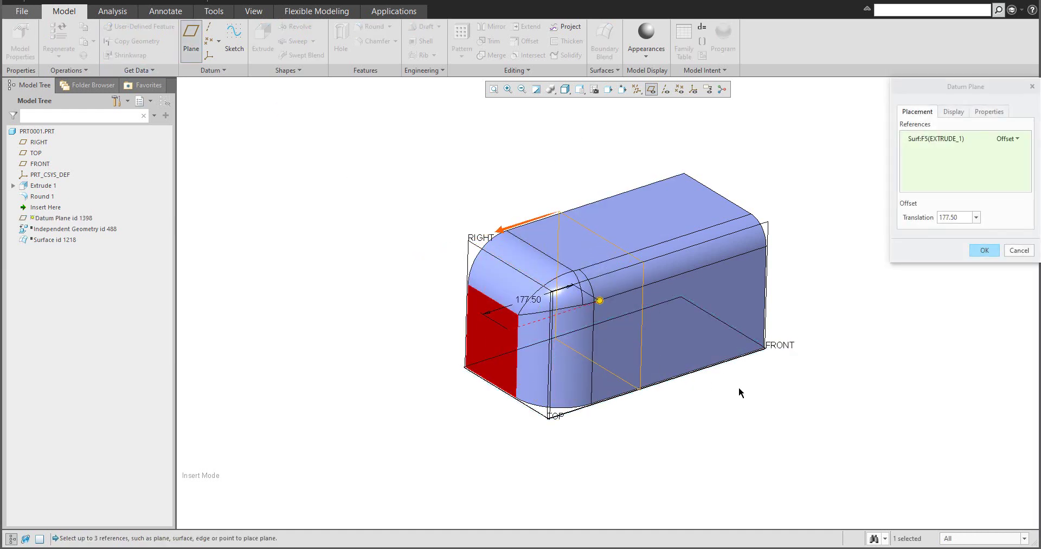
{"action": "left_click", "coordinate": [984, 251]}
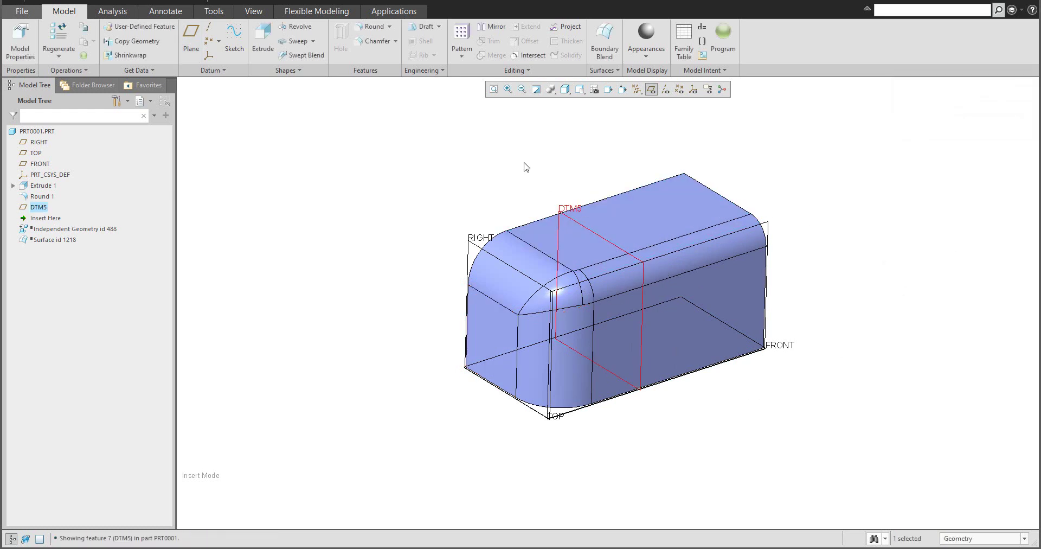
Intersect DTM5 with the top round surface
{"action": "left_click", "coordinate": [555, 174]}
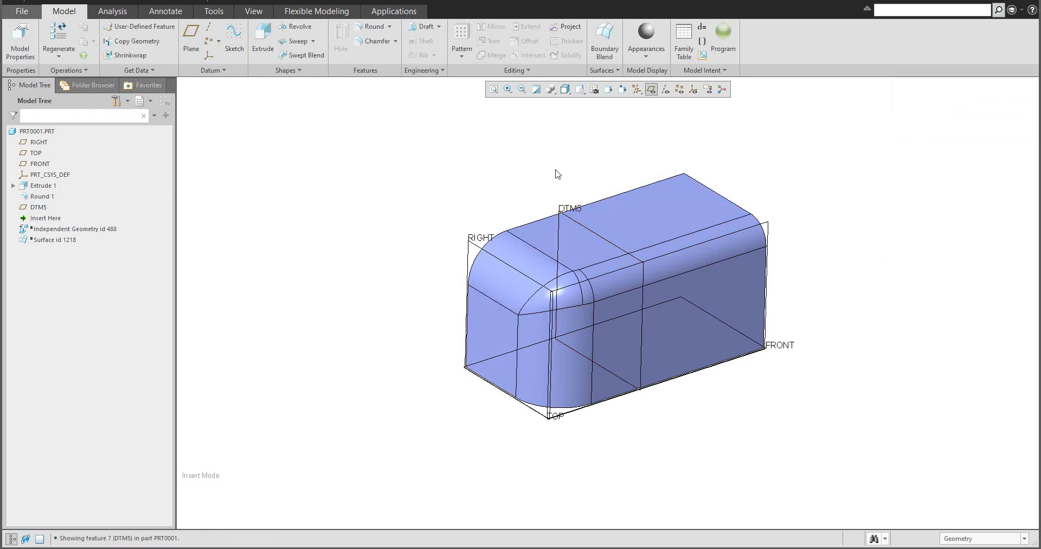
{"action": "left_click", "coordinate": [615, 249]}
{"action": "left_click", "coordinate": [530, 55]}
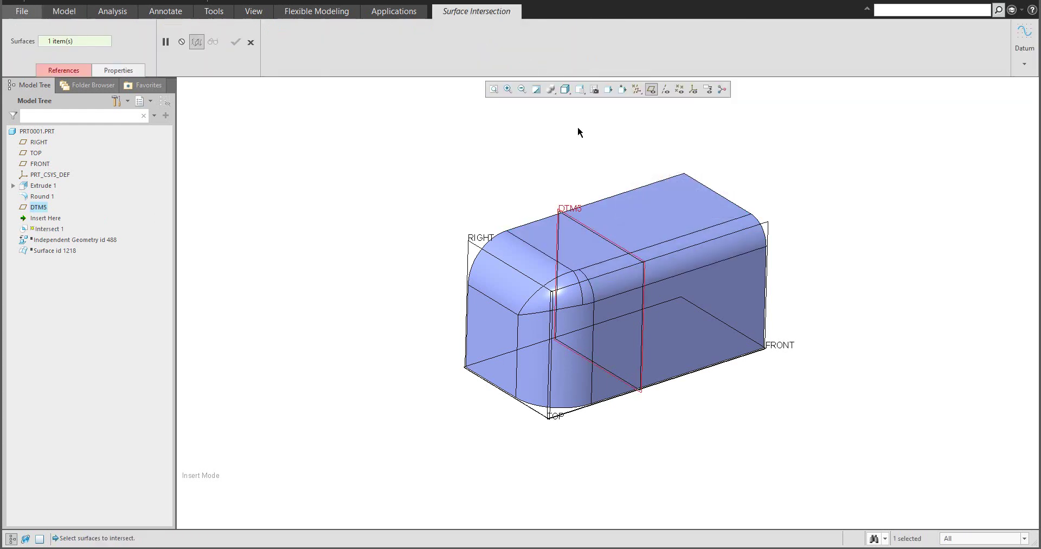
{"action": "left_click", "coordinate": [661, 273], "text": "ctrl"}
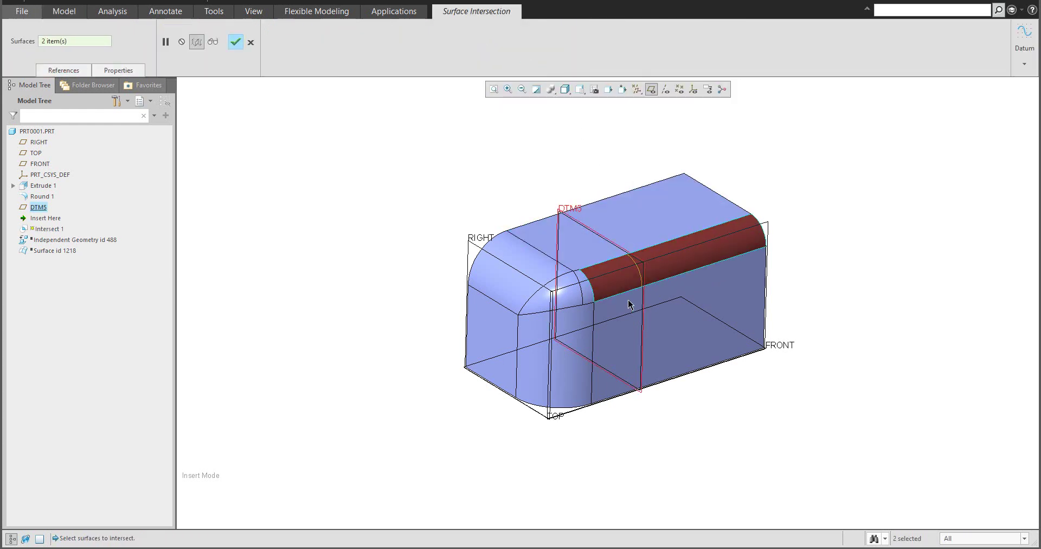
Finish Intersect 1 and create datum plane DTM6 offset 139.00 from the front face
{"action": "left_click", "coordinate": [235, 44]}
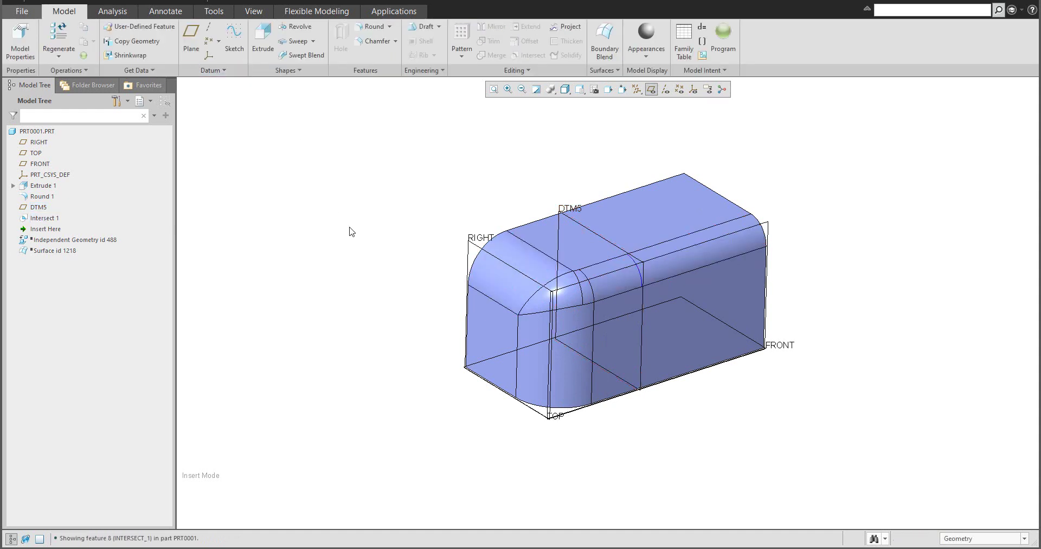
{"action": "left_click", "coordinate": [694, 331]}
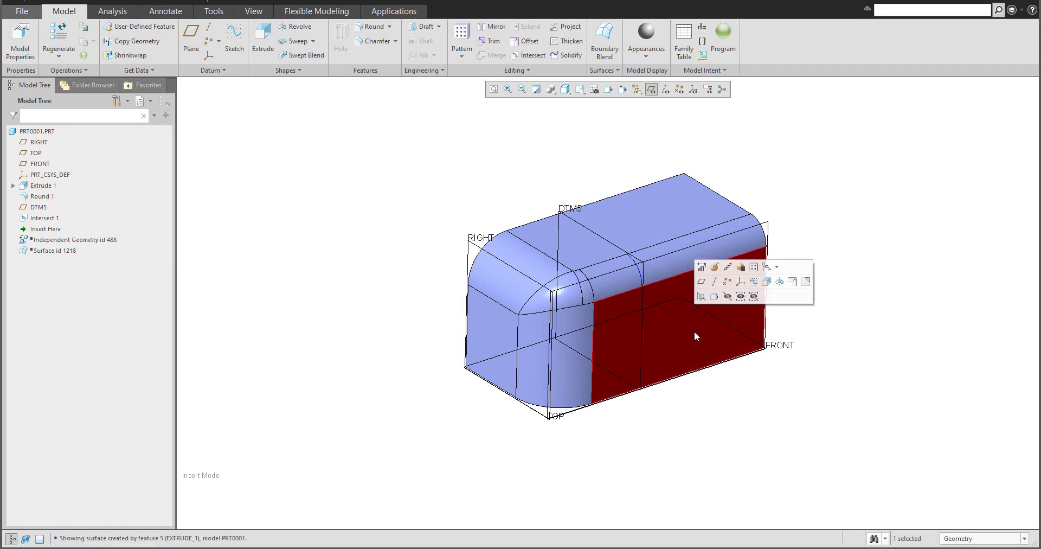
{"action": "left_click", "coordinate": [702, 281]}
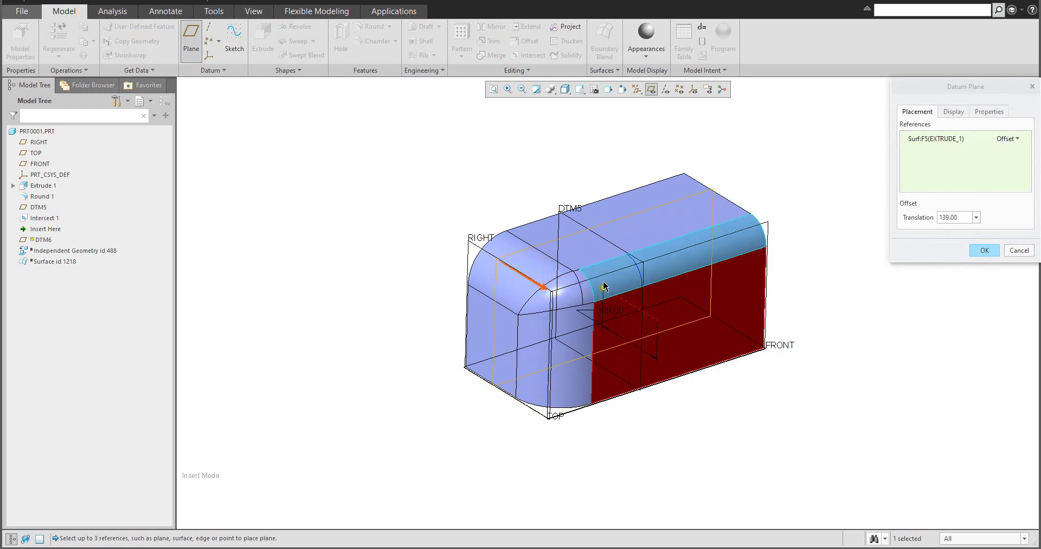
{"action": "mouse_move", "coordinate": [604, 286]}
{"action": "middle_mouse_down"}
{"action": "mouse_move", "coordinate": [640, 304]}
{"action": "mouse_move", "coordinate": [613, 292]}
{"action": "middle_mouse_up"}
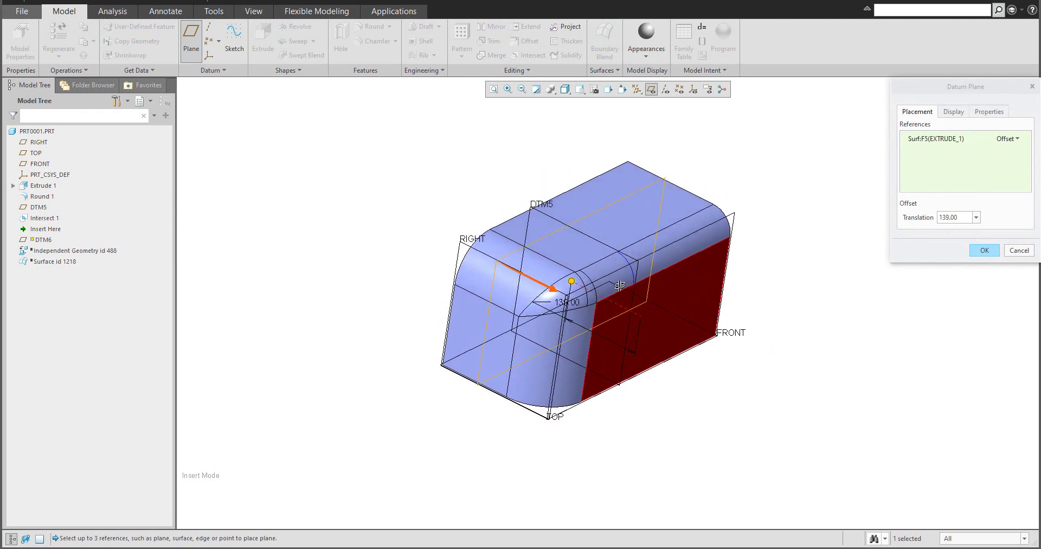
{"action": "left_click", "coordinate": [983, 251]}
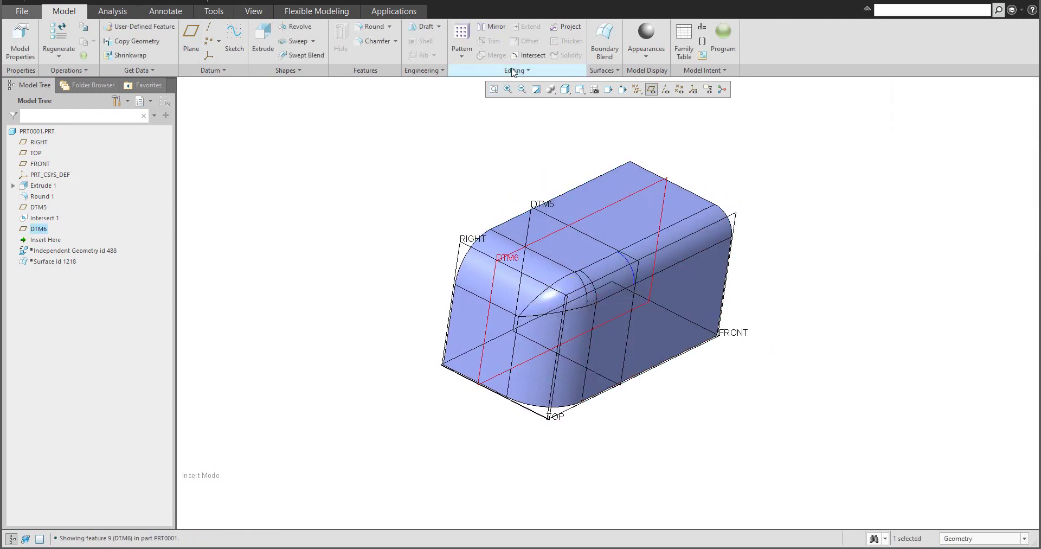
Intersect DTM6 with the round surface, creating Intersect 2
{"action": "left_click", "coordinate": [530, 55]}
{"action": "left_click", "coordinate": [480, 274]}
{"action": "middle_click", "coordinate": [455, 266]}
{"action": "middle_click_drag", "start_coordinate": [370, 269], "coordinate": [365, 268]}
Create datum plane DTM7 offset 122.00 down from the top surface
{"action": "left_click", "coordinate": [191, 38]}
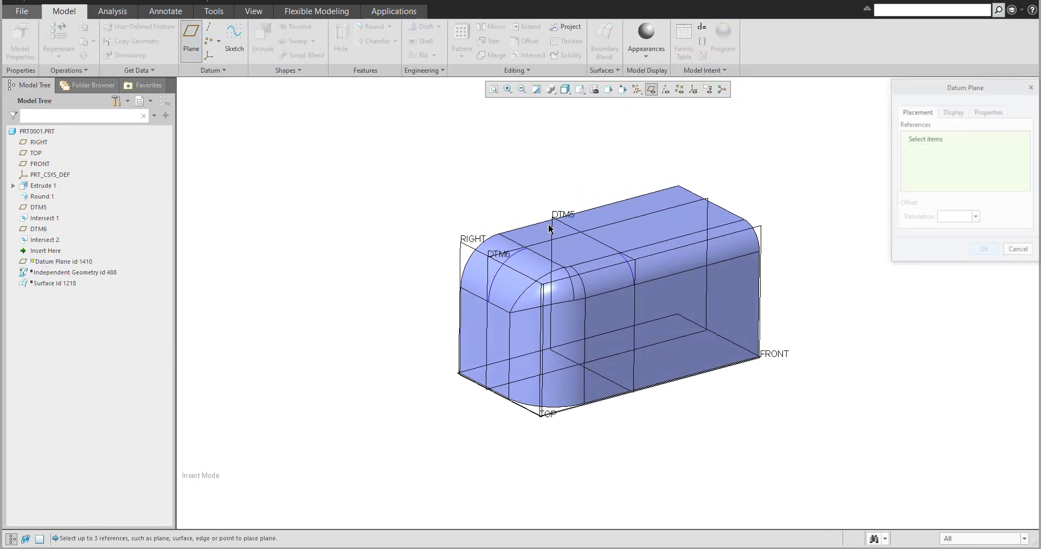
{"action": "left_click", "coordinate": [594, 256]}
{"action": "left_click_drag", "start_coordinate": [610, 236], "coordinate": [609, 308]}
{"action": "left_click", "coordinate": [984, 250]}
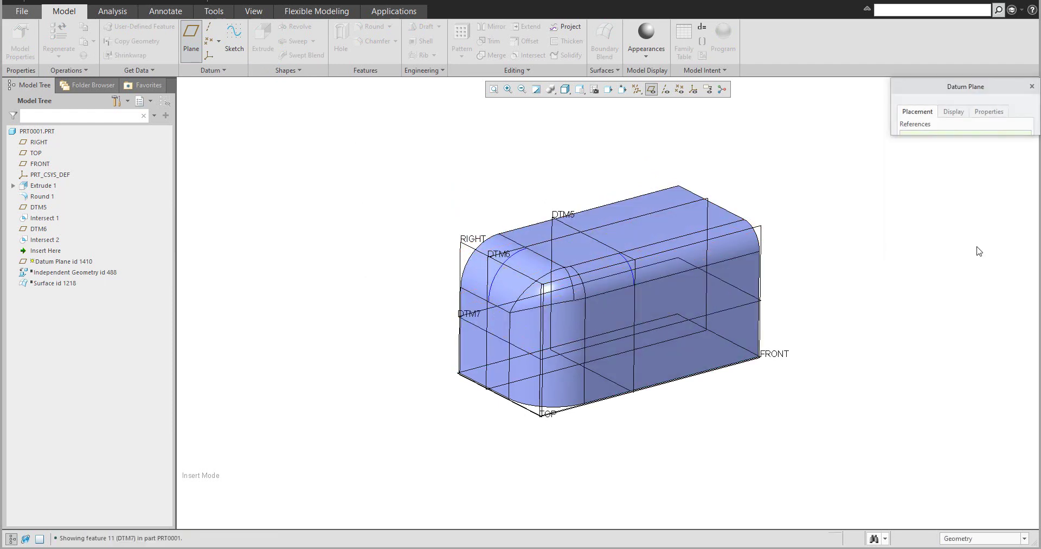
Intersect DTM7 with the front vertical round as Intersect 3, then hide datum planes
{"action": "left_click", "coordinate": [525, 56]}
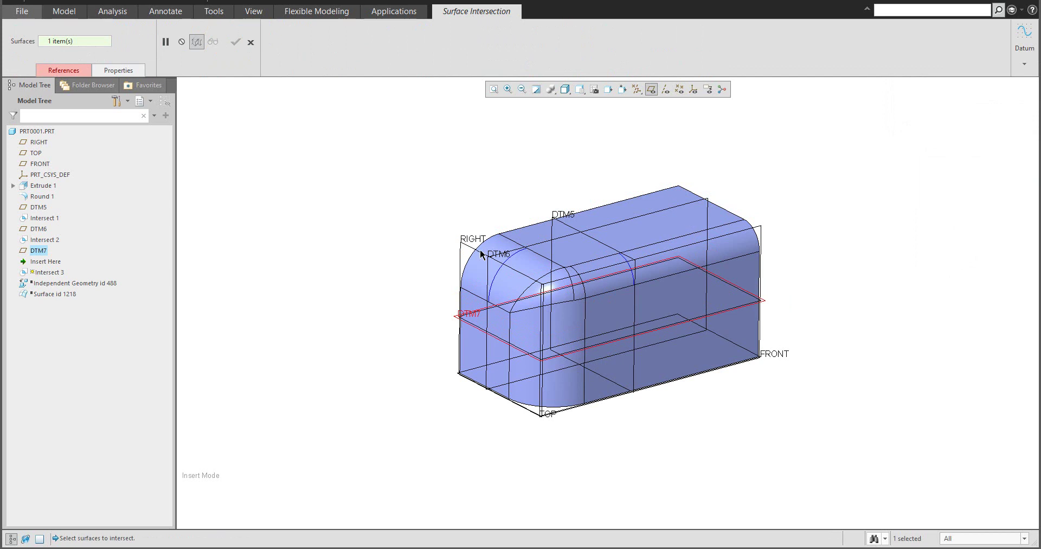
{"action": "left_click", "coordinate": [560, 402], "text": "ctrl"}
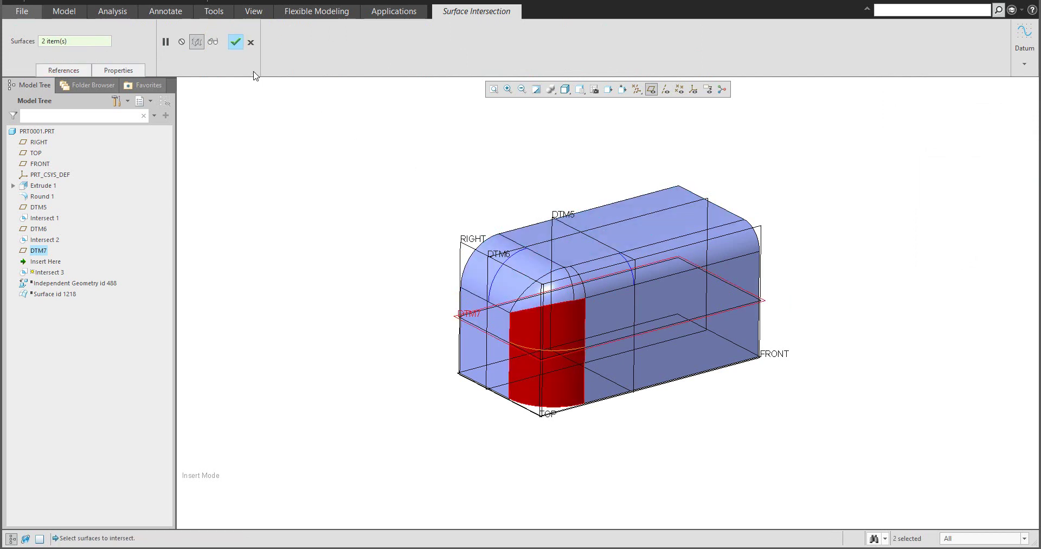
{"action": "left_click", "coordinate": [236, 41]}
{"action": "left_click", "coordinate": [652, 89]}
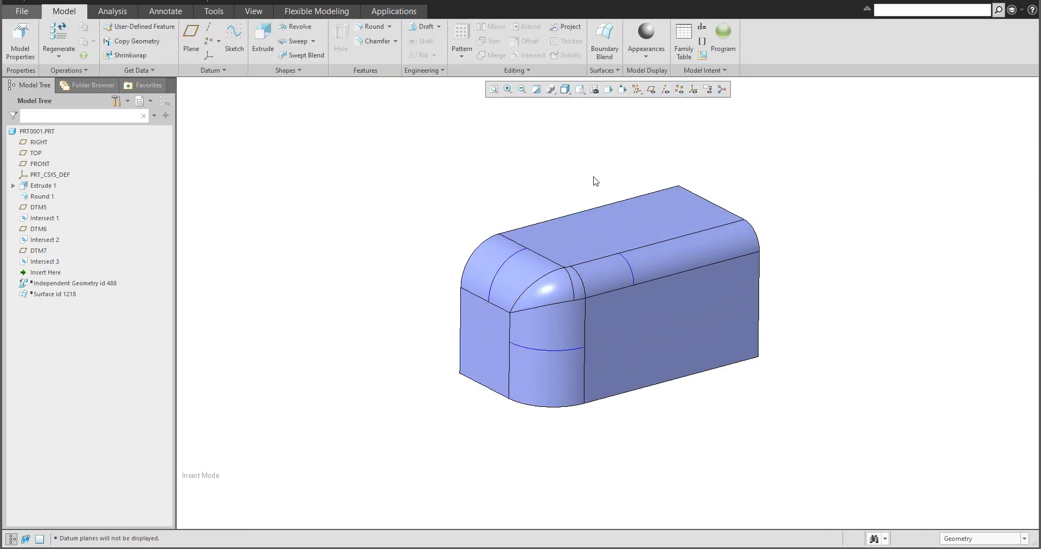
{"action": "middle_click_drag", "start_coordinate": [559, 202], "coordinate": [521, 260]}
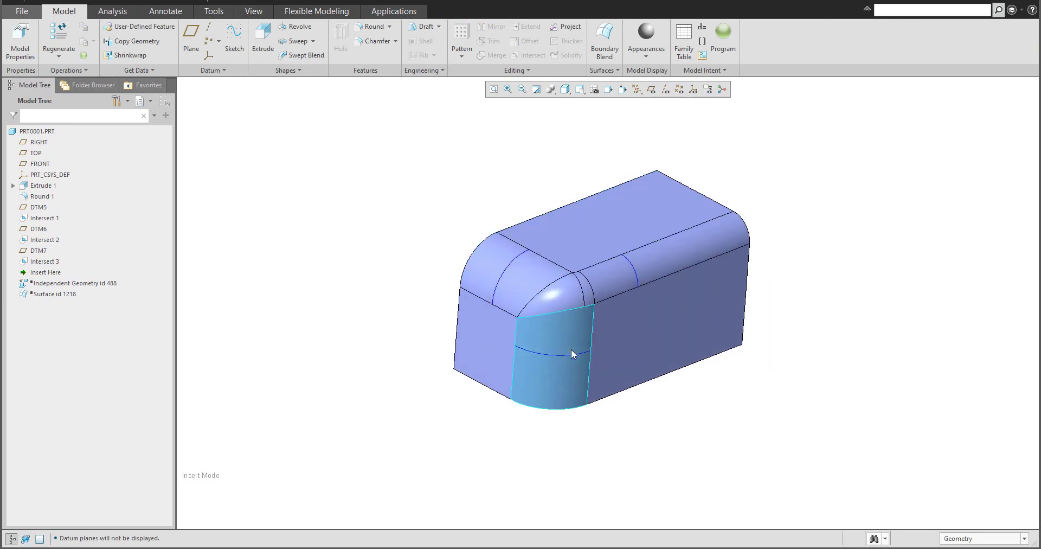
{"action": "mouse_move", "coordinate": [511, 391]}
{"action": "middle_mouse_down"}
{"action": "mouse_move", "coordinate": [516, 380]}
{"action": "mouse_move", "coordinate": [526, 391]}
{"action": "middle_mouse_up"}
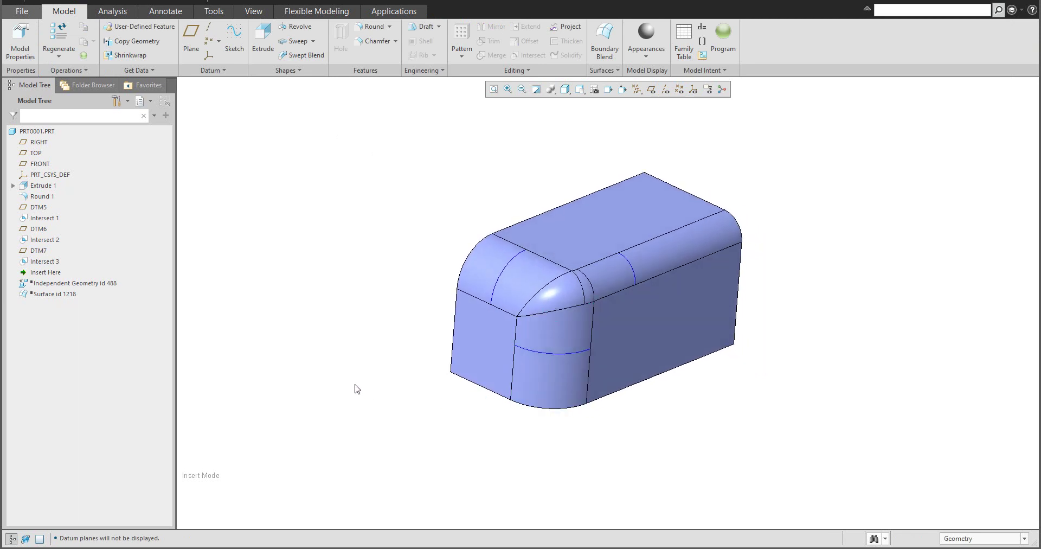
Collapse Extrude 1 through Intersect 3 into Independent Geometry id 1416 and edit its definition
{"action": "left_click", "coordinate": [38, 187]}
{"action": "left_click", "coordinate": [44, 260], "text": "shift"}
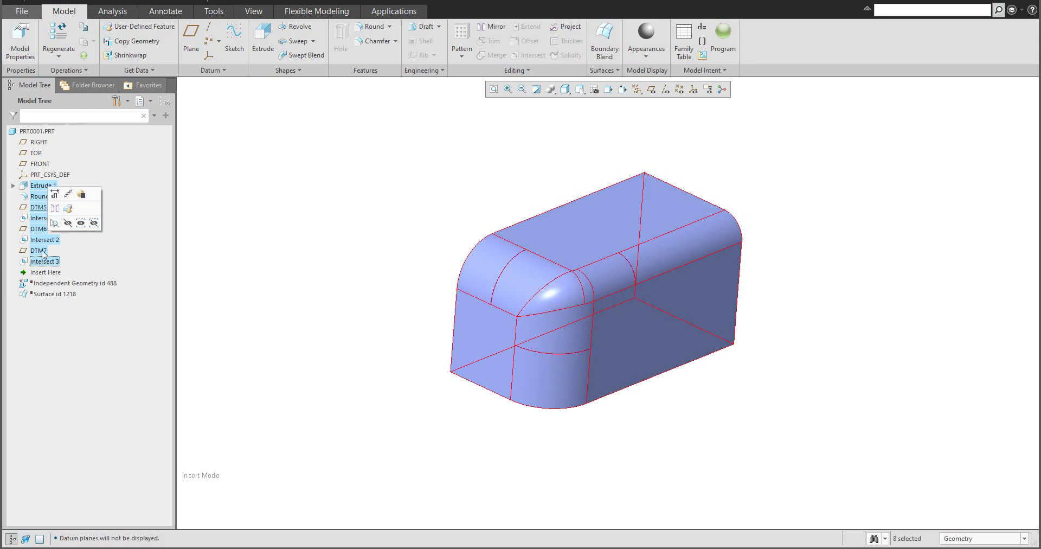
{"action": "left_click", "coordinate": [517, 72]}
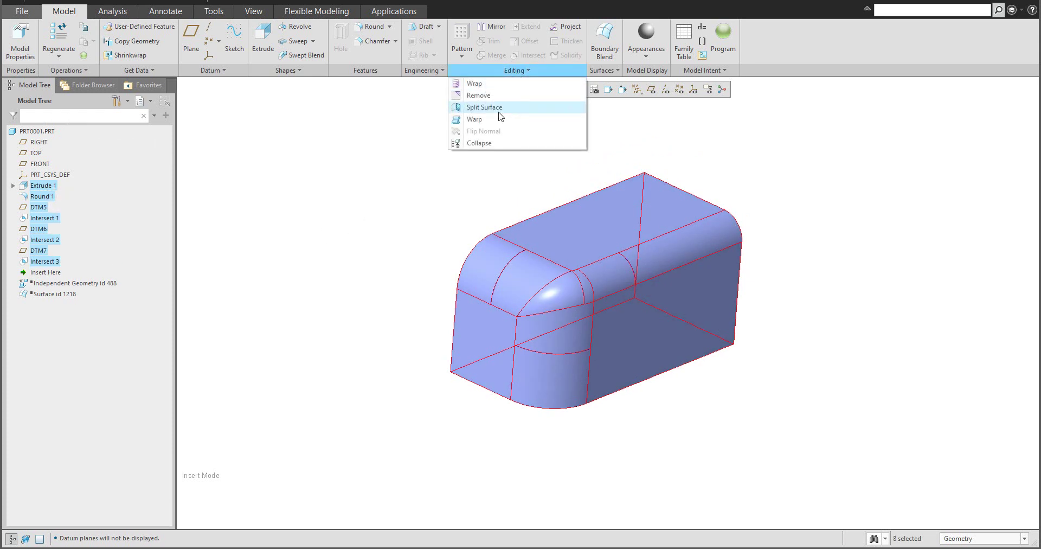
{"action": "left_click", "coordinate": [477, 143]}
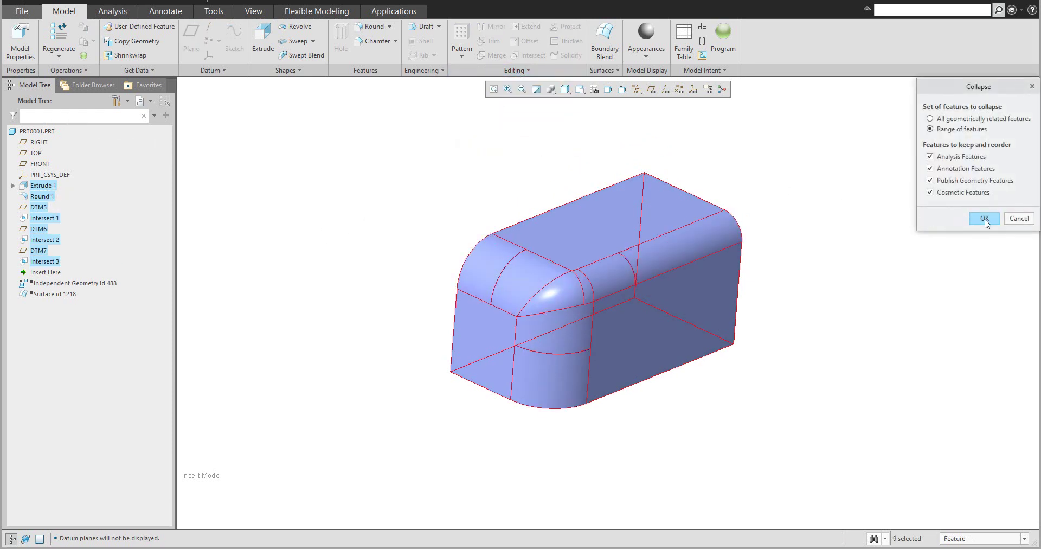
{"action": "left_click", "coordinate": [985, 218]}
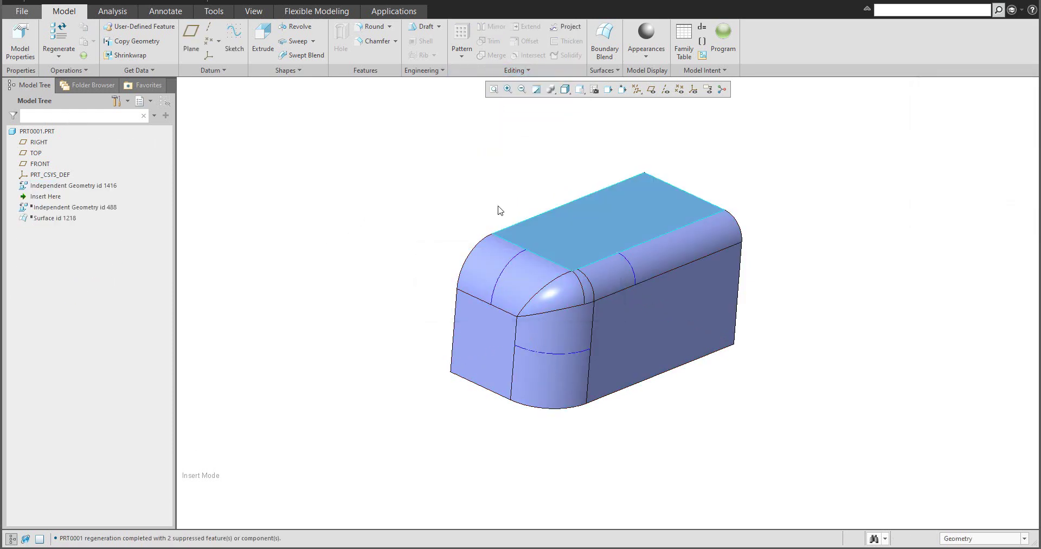
{"action": "left_click", "coordinate": [55, 187]}
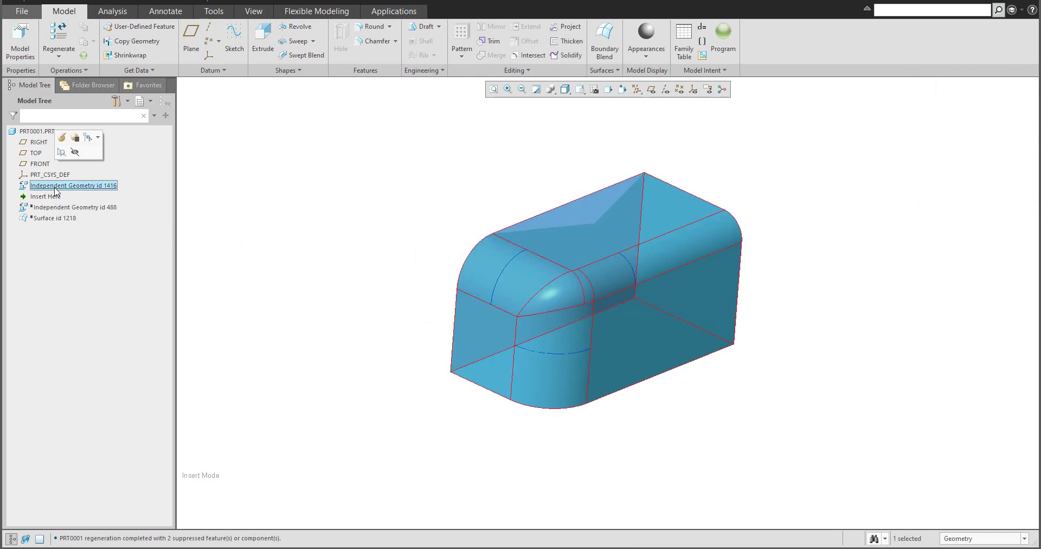
{"action": "left_click", "coordinate": [63, 138]}
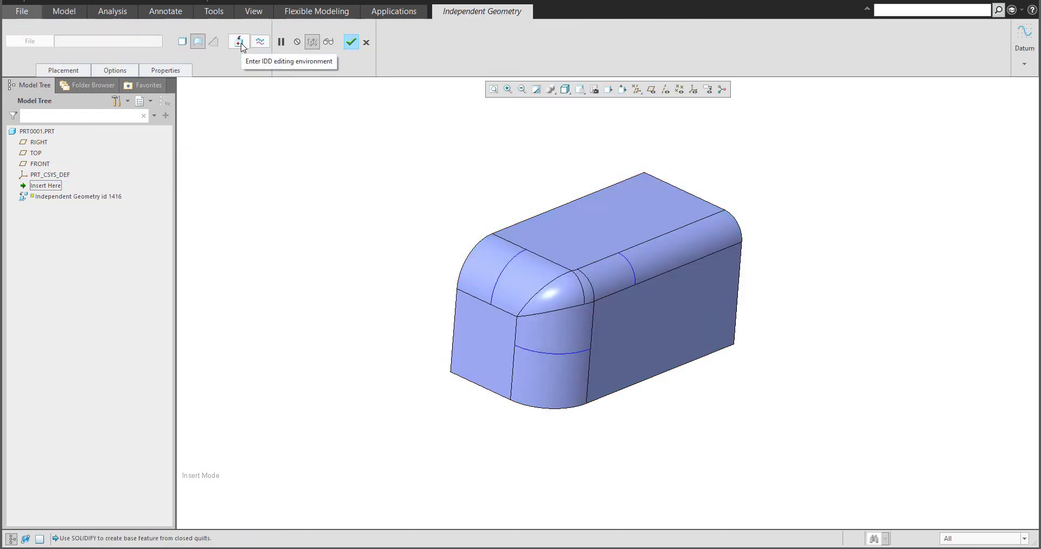
In Import DataDoctor, delete the spherical corner face and adjacent strip, then select the top-front round
{"action": "left_click", "coordinate": [239, 43]}
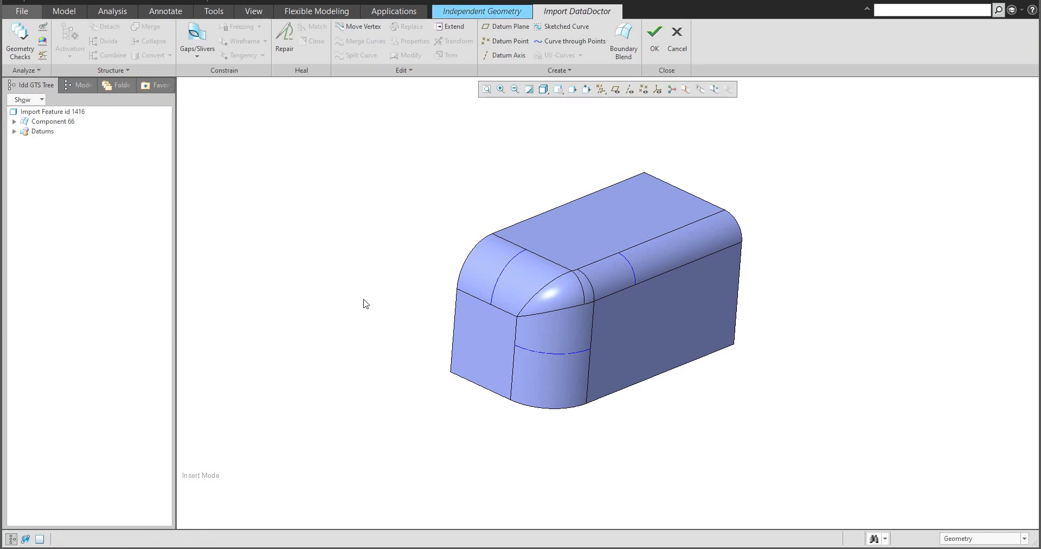
{"action": "middle_click_drag", "start_coordinate": [367, 304], "coordinate": [392, 296]}
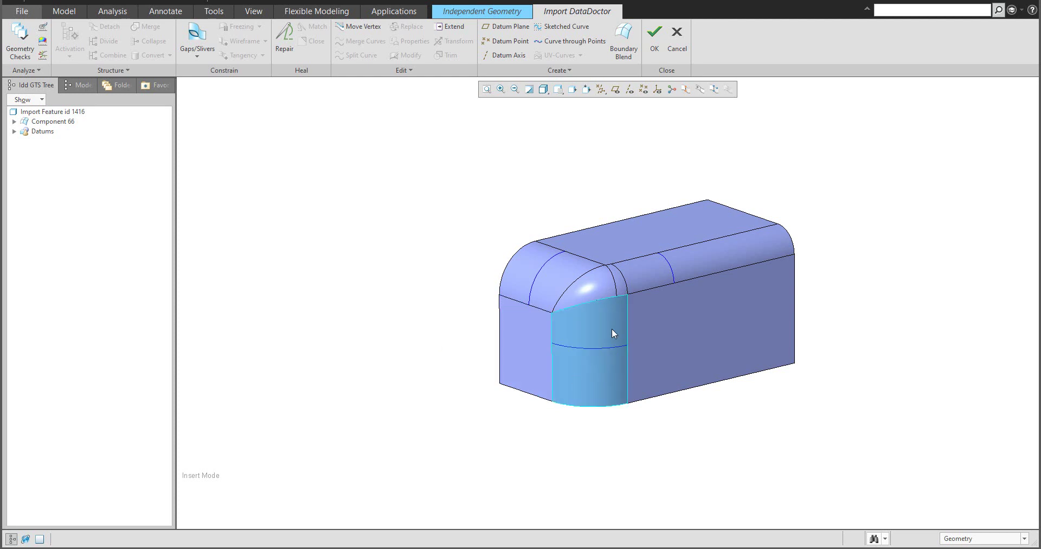
{"action": "left_click", "coordinate": [588, 295]}
{"action": "scroll", "coordinate": [594, 295], "scroll_direction": "up", "scroll_amount": 3}
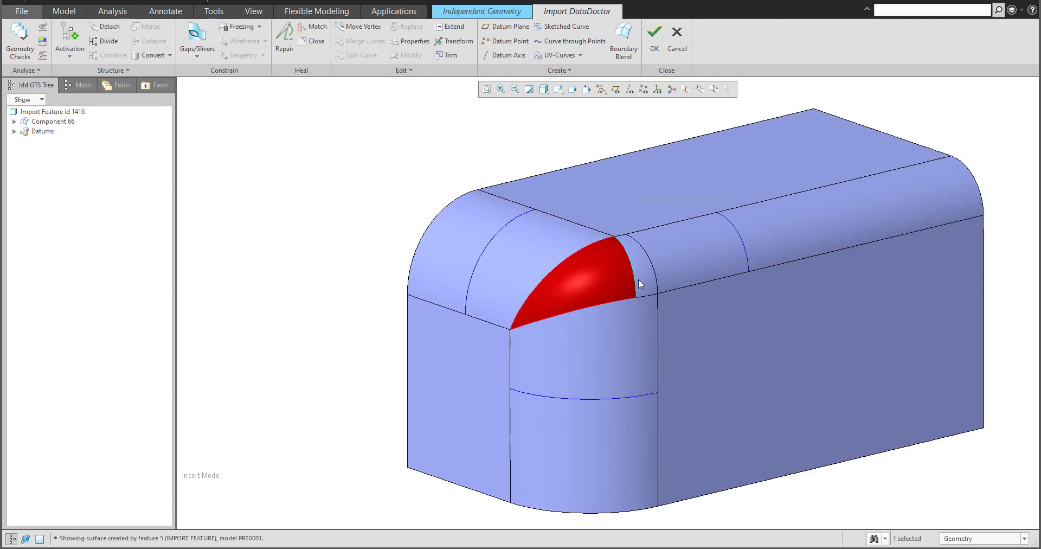
{"action": "left_click", "coordinate": [642, 278], "text": "ctrl"}
{"action": "key", "text": "Delete"}
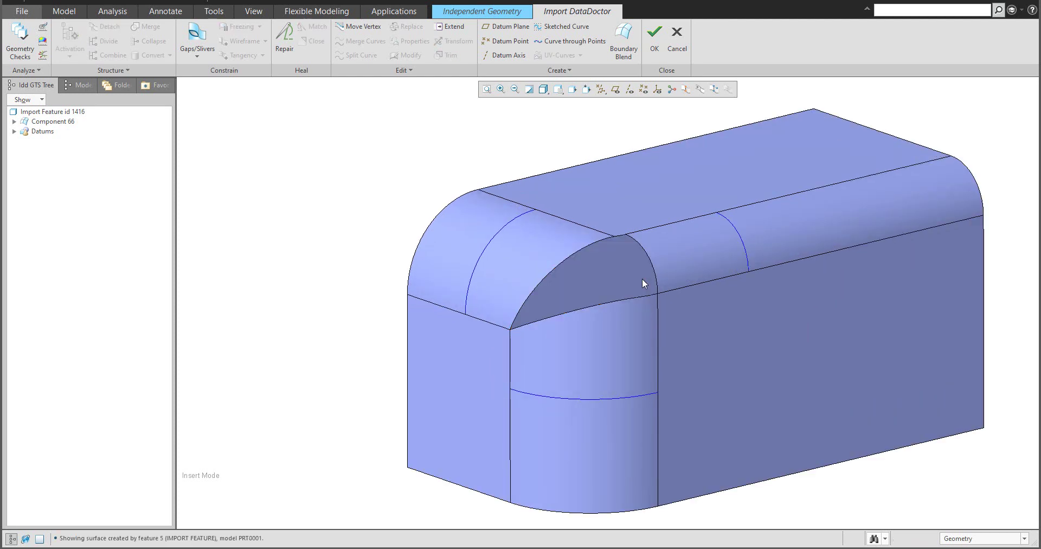
{"action": "scroll", "coordinate": [462, 323], "scroll_direction": "down", "scroll_amount": 3}
{"action": "middle_click_drag", "start_coordinate": [463, 322], "coordinate": [466, 330]}
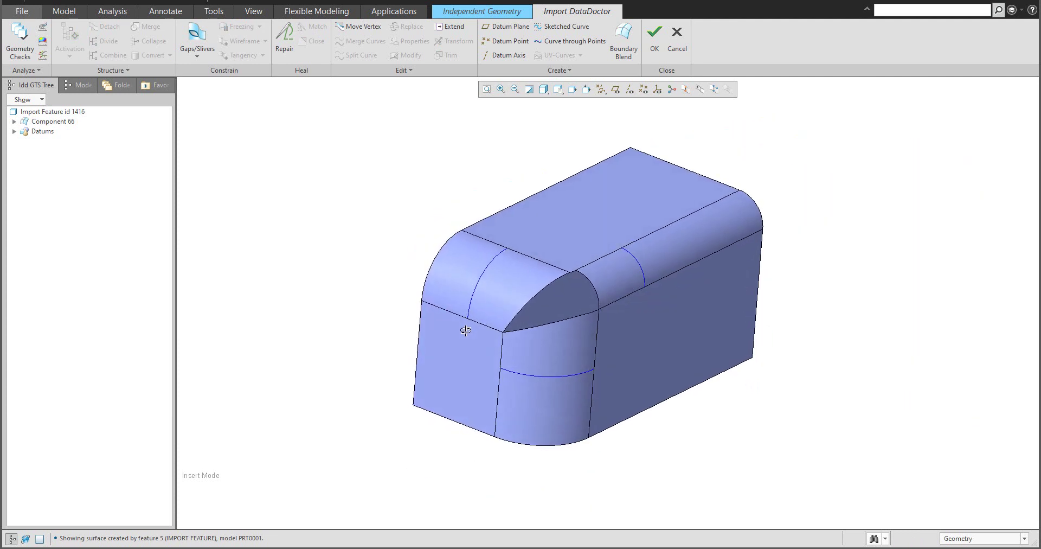
{"action": "left_click", "coordinate": [508, 304]}
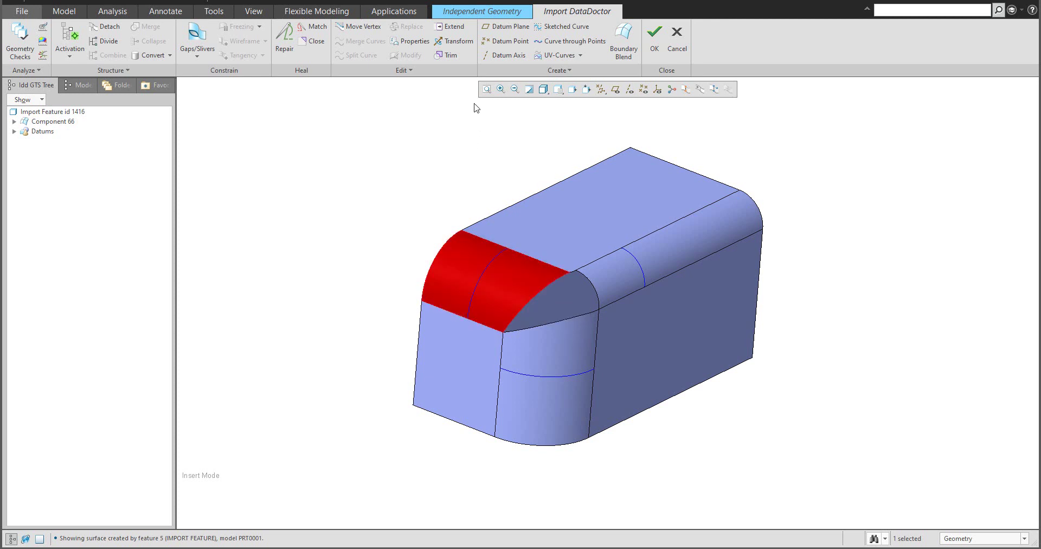
Attempt a trim on the selected surface, then cancel it
{"action": "left_click", "coordinate": [449, 58]}
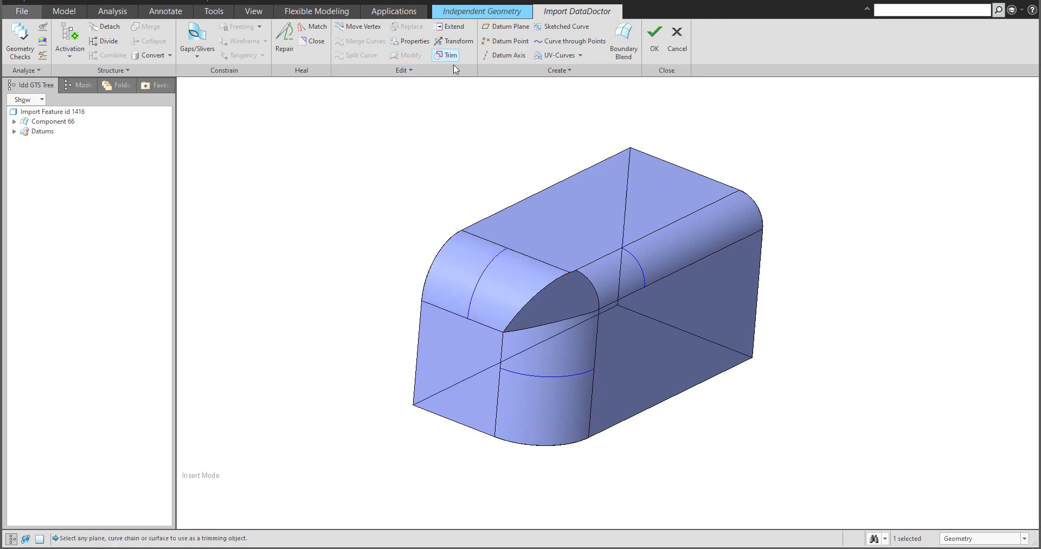
{"action": "left_click", "coordinate": [481, 281]}
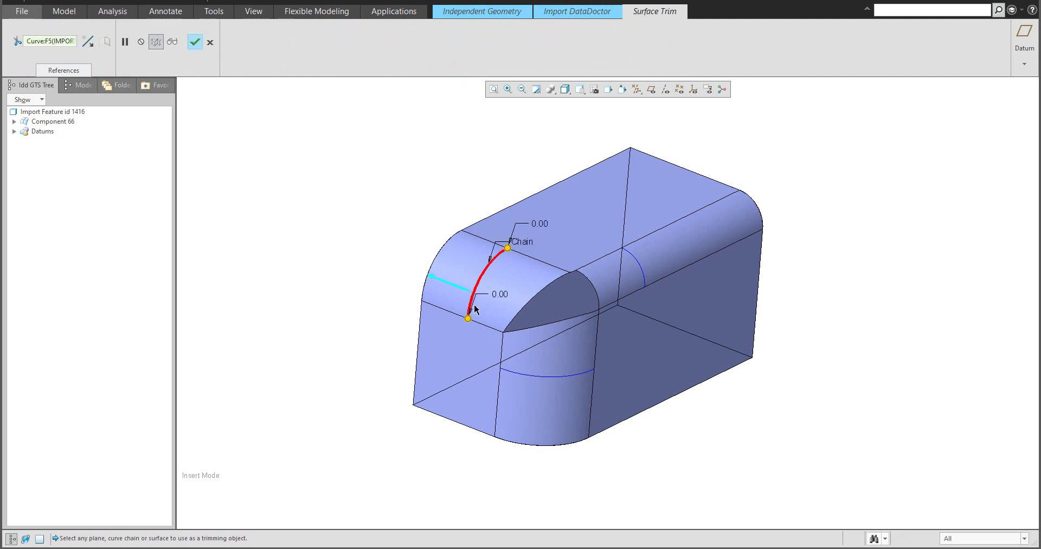
{"action": "left_click", "coordinate": [389, 260]}
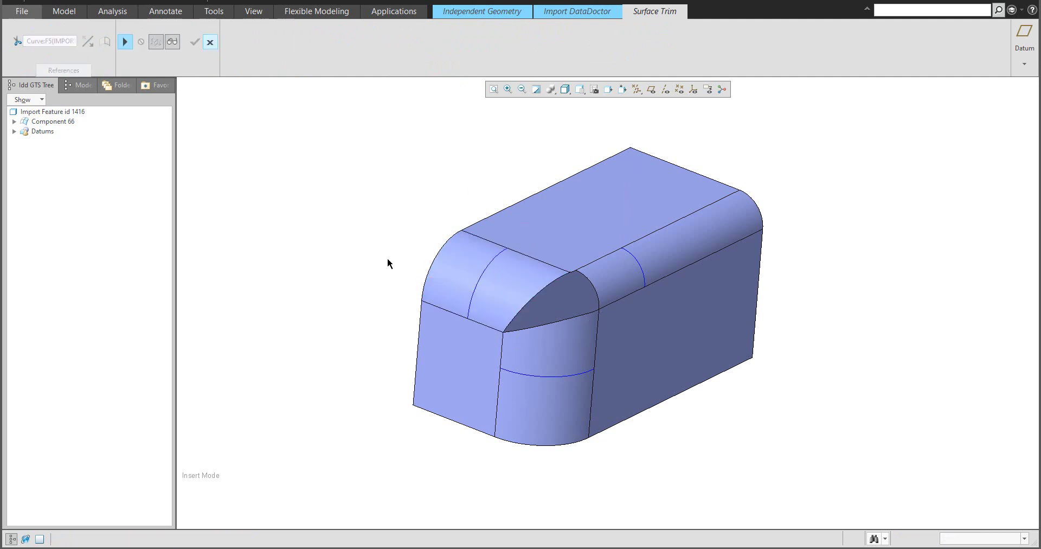
{"action": "left_click", "coordinate": [209, 47]}
{"action": "left_click", "coordinate": [518, 292]}
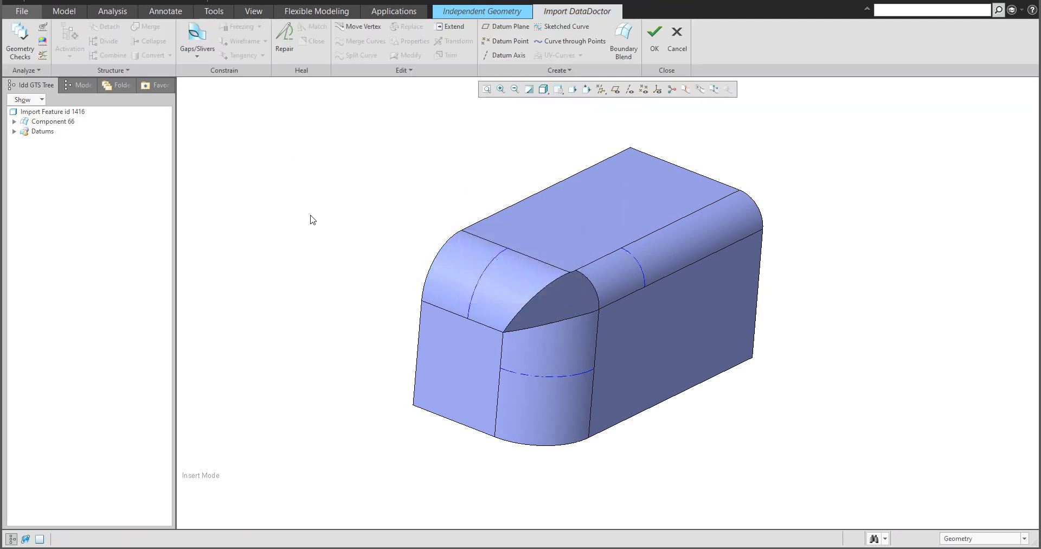
Detach the top-front round as Surface 41 and trim it at its curve
{"action": "left_click", "coordinate": [512, 288]}
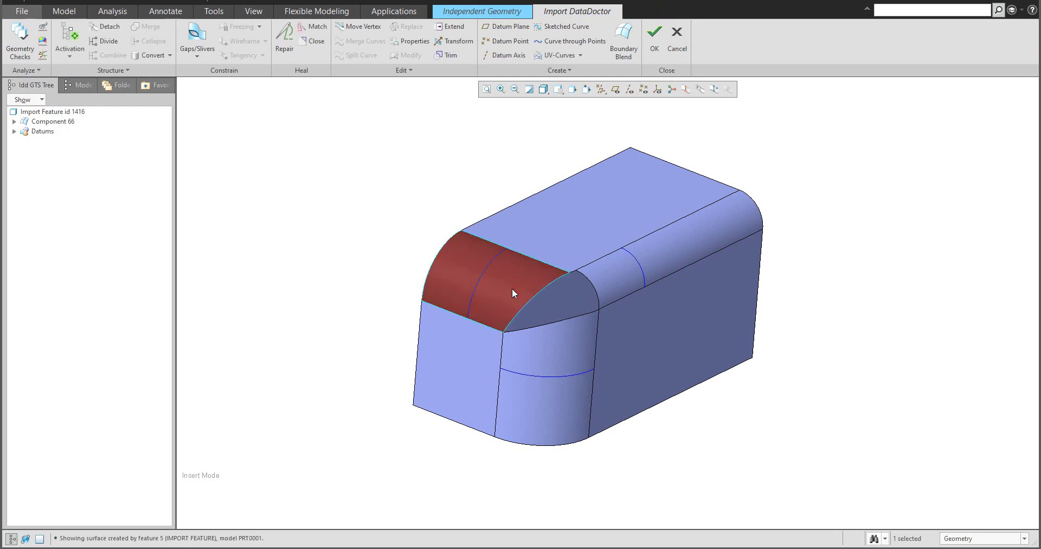
{"action": "left_click", "coordinate": [109, 28]}
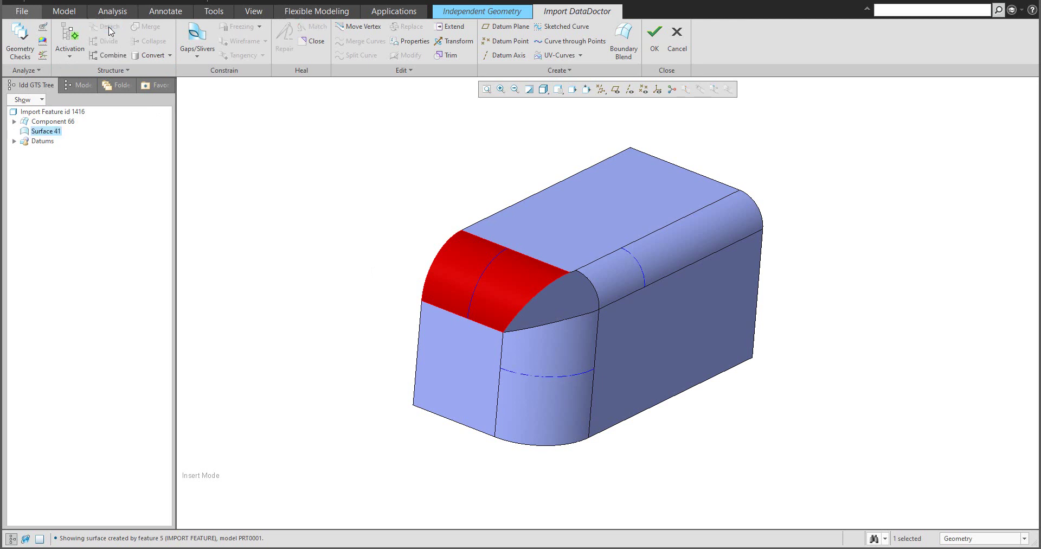
{"action": "left_click", "coordinate": [444, 56]}
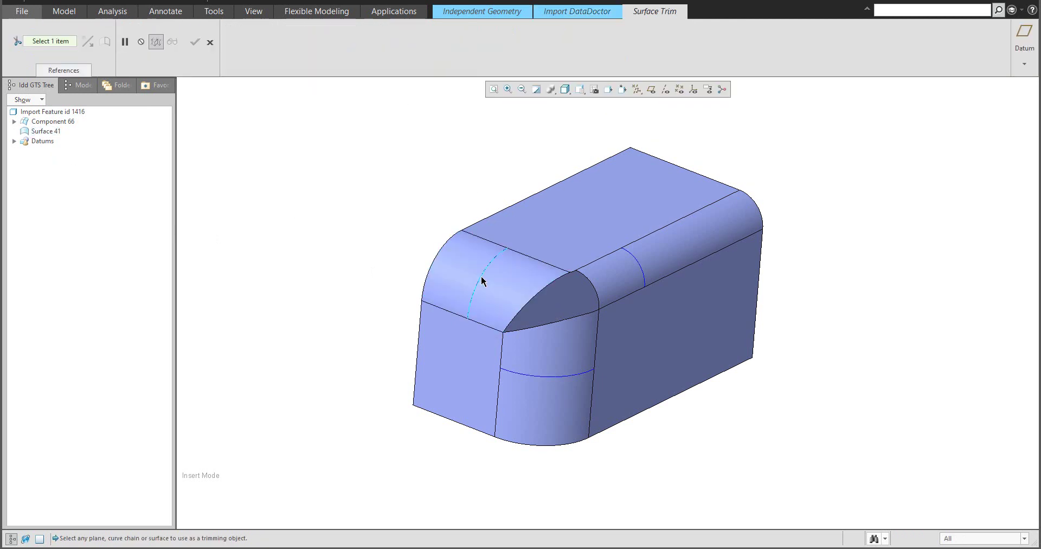
{"action": "left_click", "coordinate": [469, 318]}
{"action": "middle_click", "coordinate": [398, 224]}
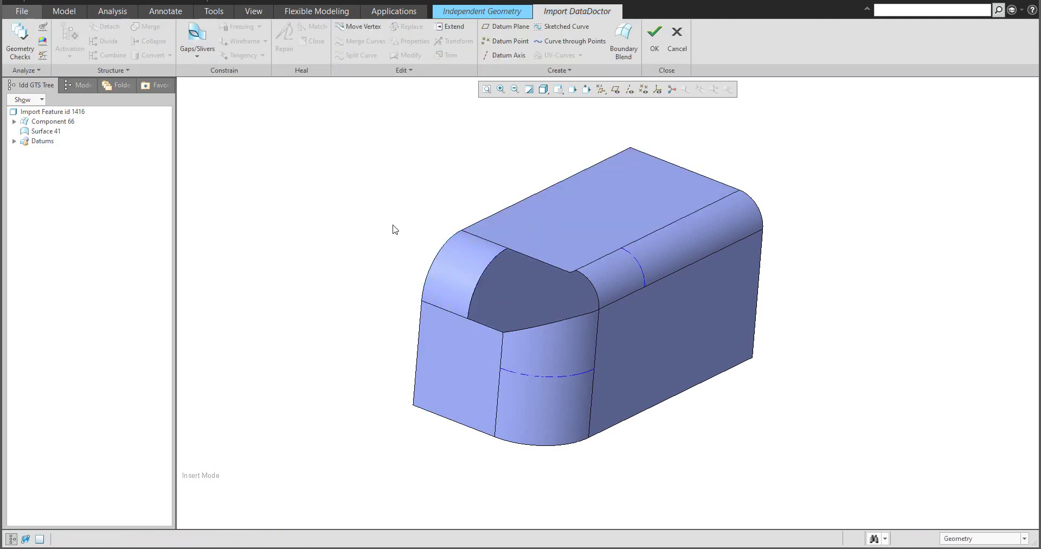
{"action": "middle_click_drag", "start_coordinate": [393, 228], "coordinate": [374, 244]}
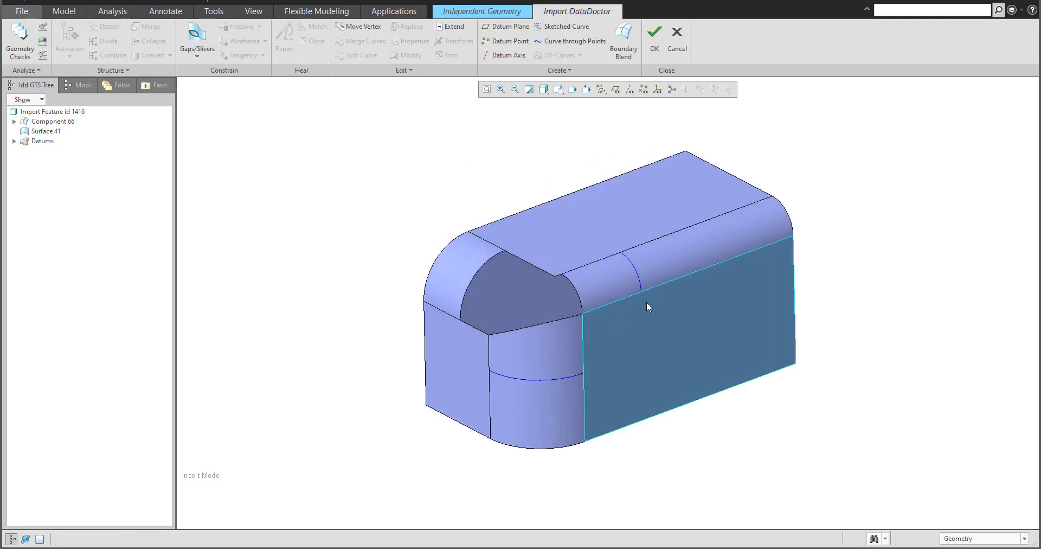
Detach the top-edge round as Surface 39 and trim it at the dashed curve
{"action": "left_click", "coordinate": [676, 258]}
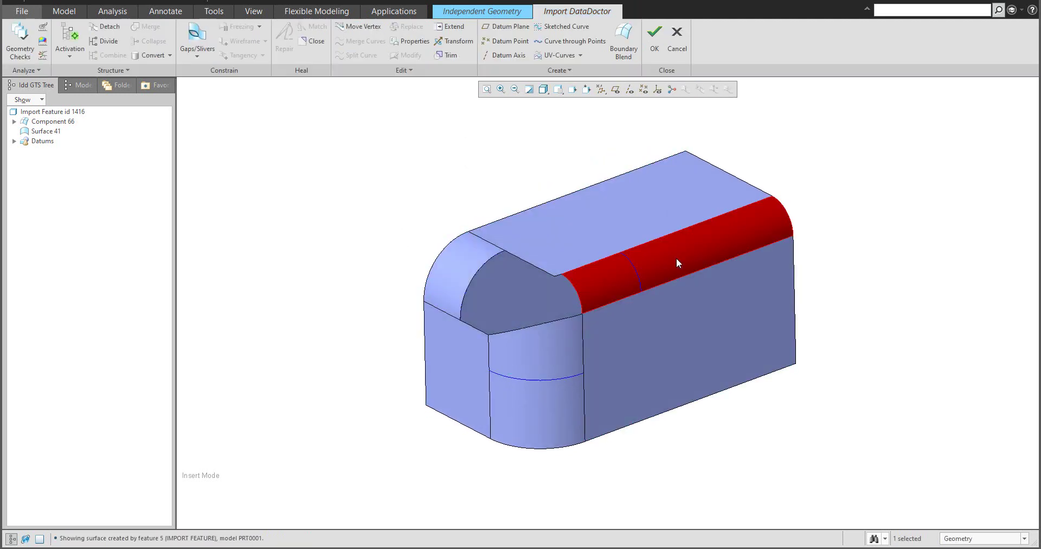
{"action": "left_click", "coordinate": [104, 26]}
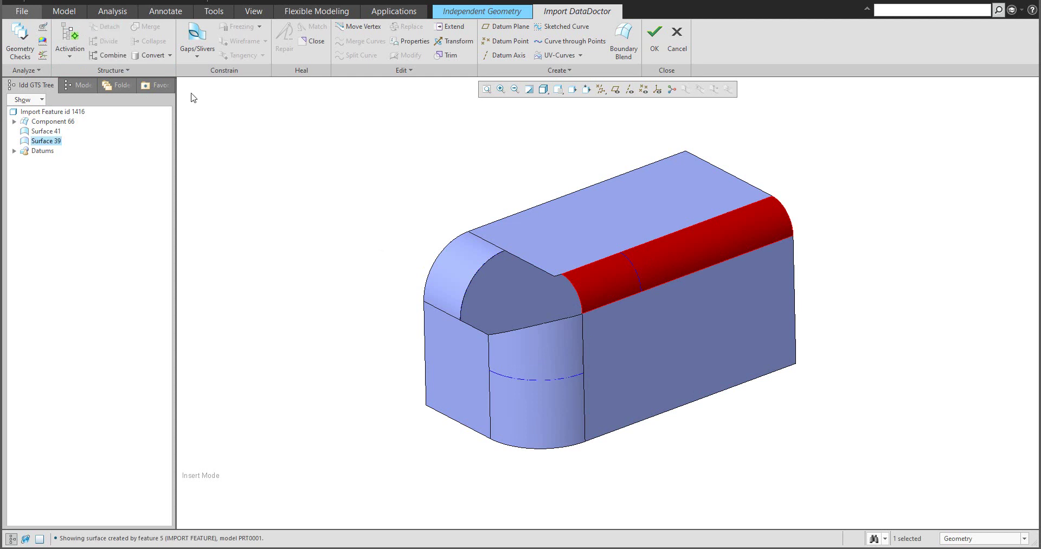
{"action": "left_click", "coordinate": [450, 55]}
{"action": "left_click", "coordinate": [639, 281]}
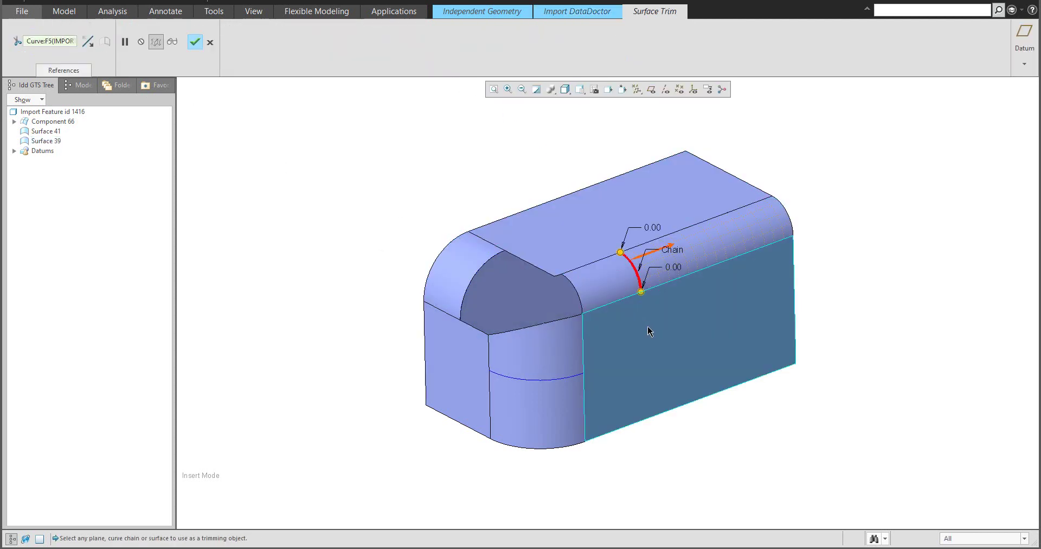
{"action": "middle_click", "coordinate": [648, 325]}
Detach the front round as Surface 43 and trim it at its curve
{"action": "left_click", "coordinate": [545, 399]}
{"action": "left_click", "coordinate": [105, 26]}
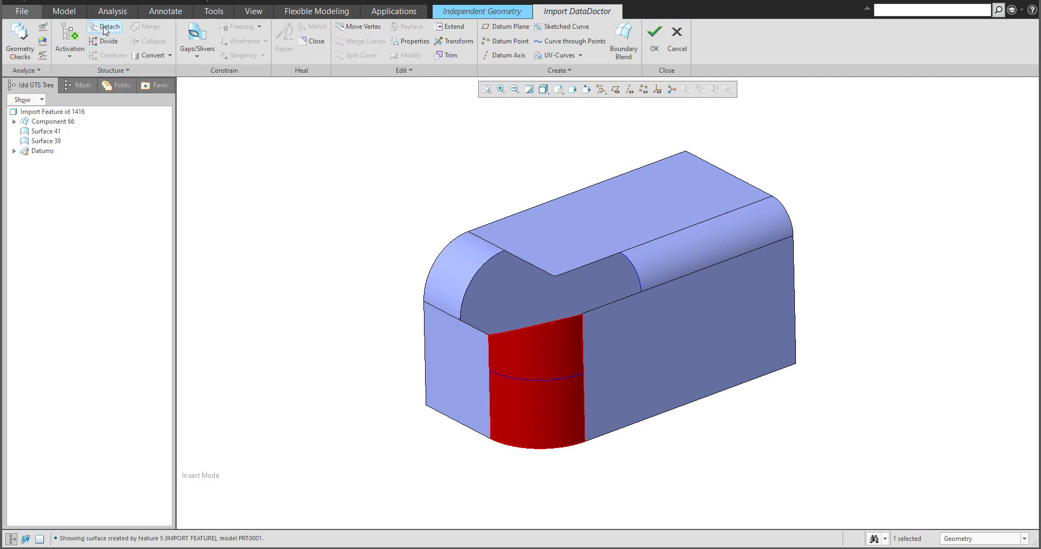
{"action": "left_click", "coordinate": [450, 55]}
{"action": "left_click", "coordinate": [529, 379]}
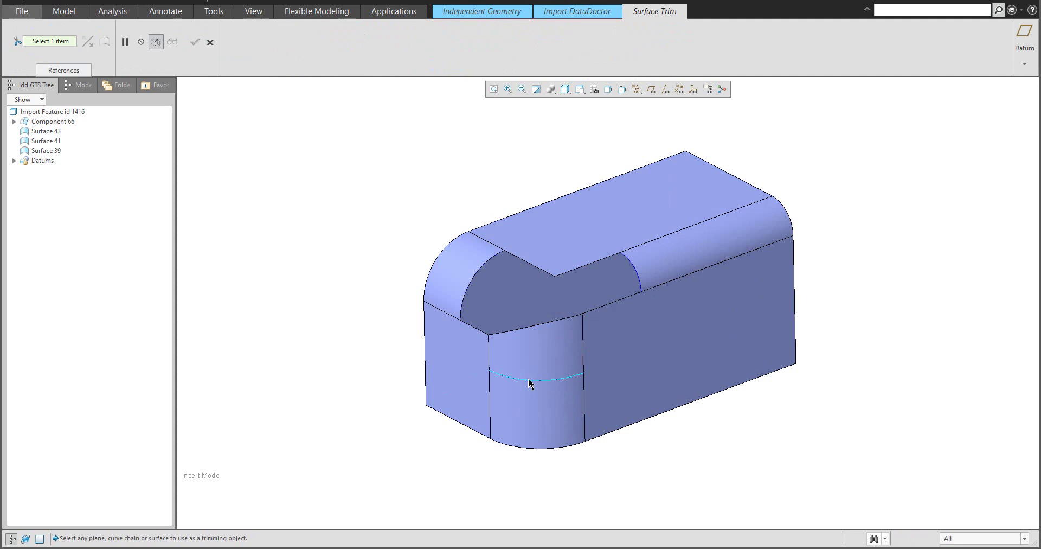
{"action": "middle_click", "coordinate": [389, 278]}
{"action": "middle_click_drag", "start_coordinate": [356, 262], "coordinate": [443, 283]}
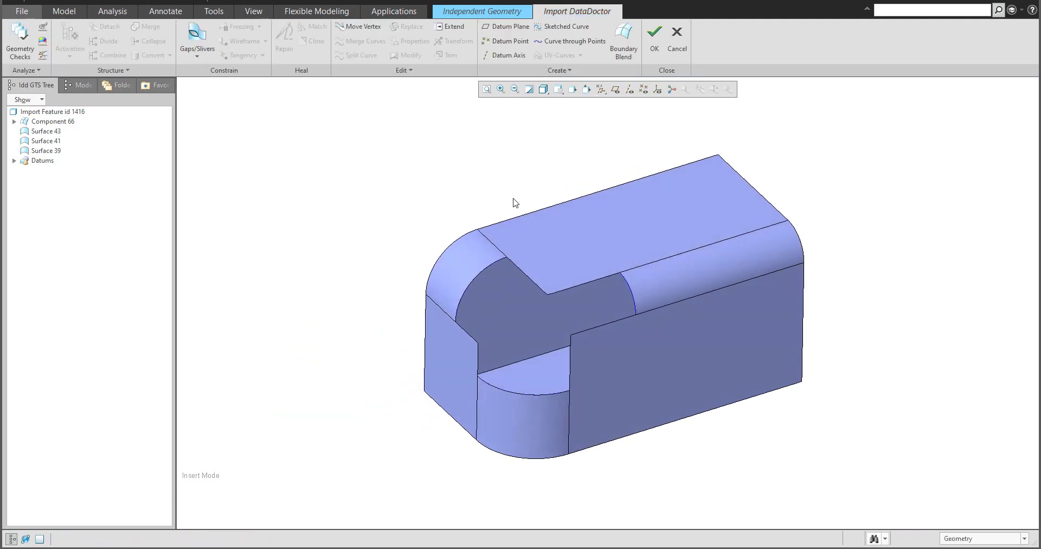
Delete the datum planes and curves, then combine Surfaces 43, 41 and 39 into Component 103
{"action": "left_click", "coordinate": [41, 162]}
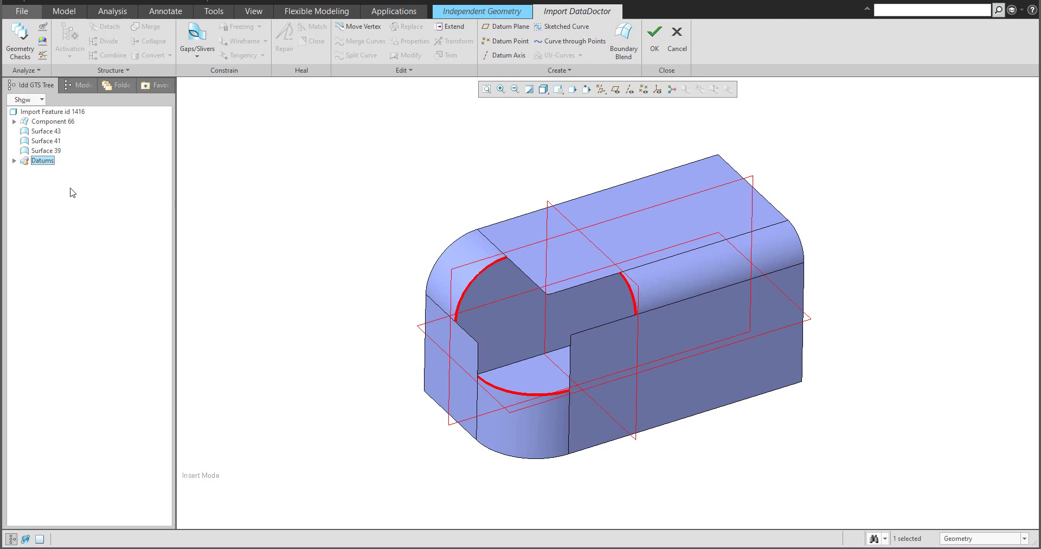
{"action": "key", "text": "Delete"}
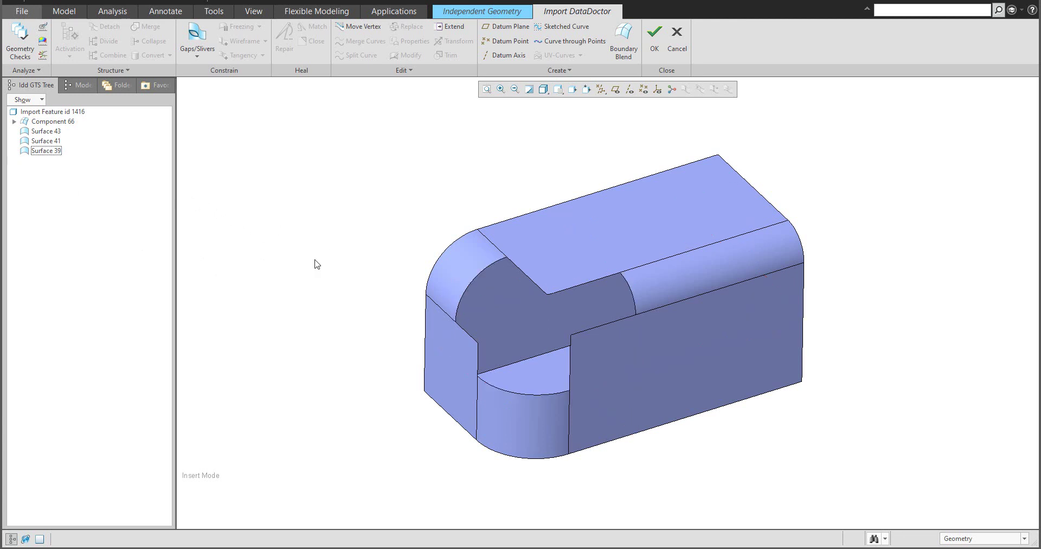
{"action": "left_click", "coordinate": [38, 122]}
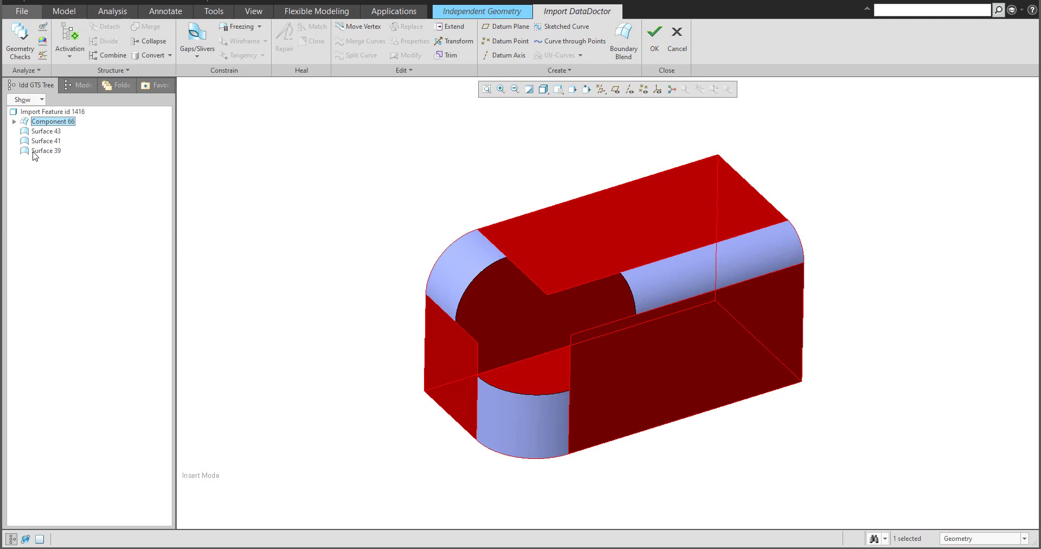
{"action": "left_click", "coordinate": [34, 151], "text": "shift"}
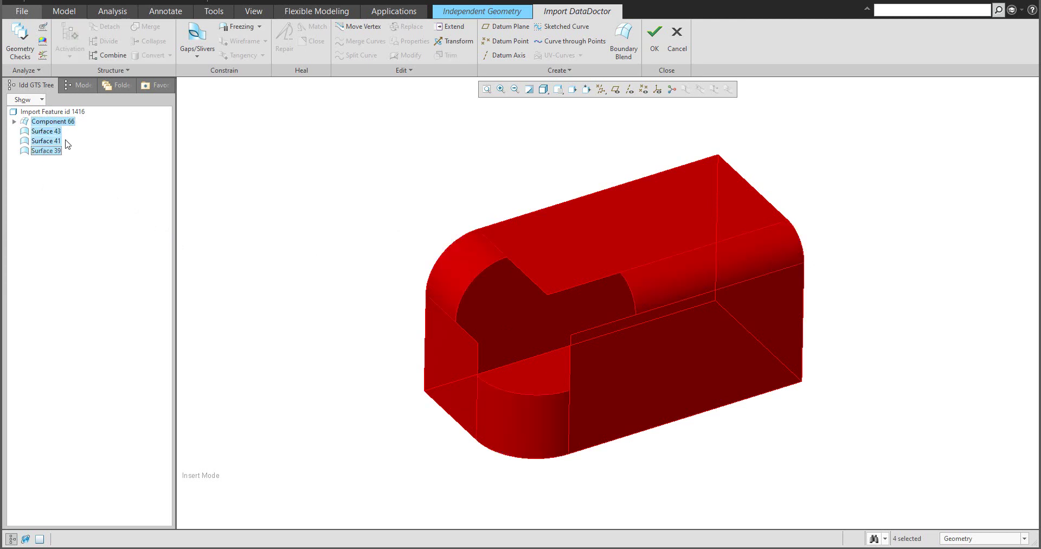
{"action": "left_click", "coordinate": [108, 55]}
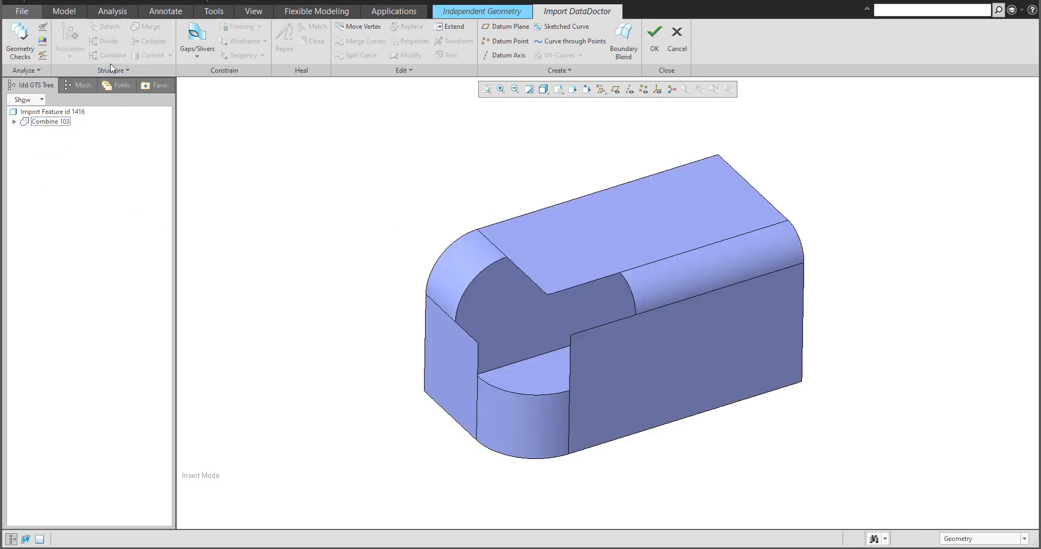
{"action": "left_click", "coordinate": [48, 121]}
{"action": "left_click", "coordinate": [138, 56]}
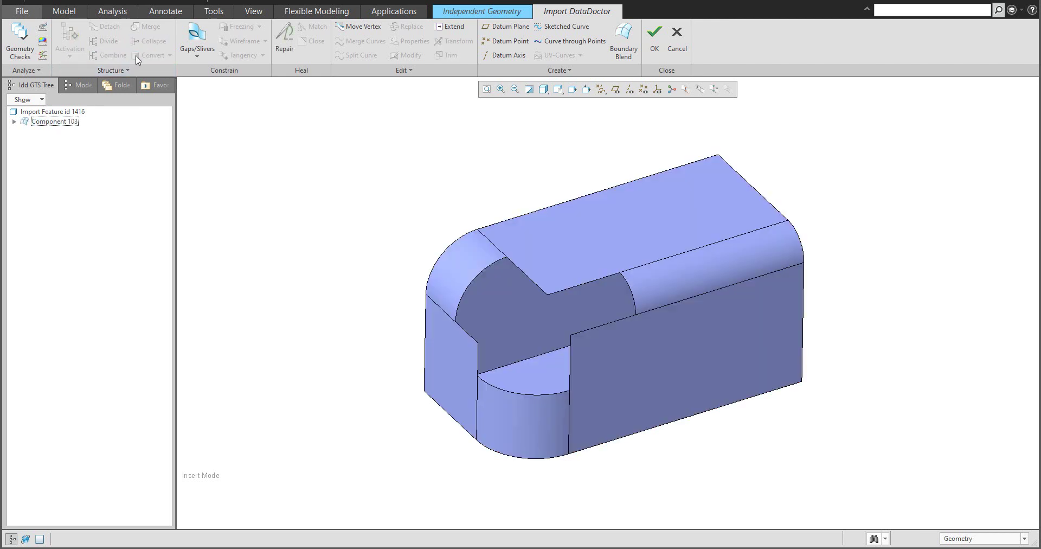
{"action": "left_click", "coordinate": [13, 122]}
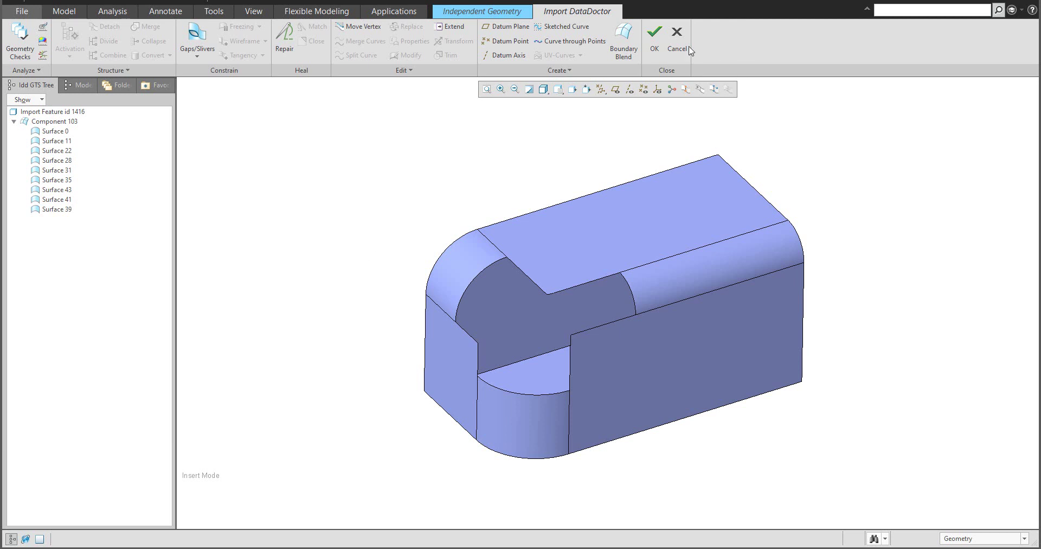
Accept the repaired import and finish Independent Geometry feature 1416
{"action": "left_click", "coordinate": [660, 46]}
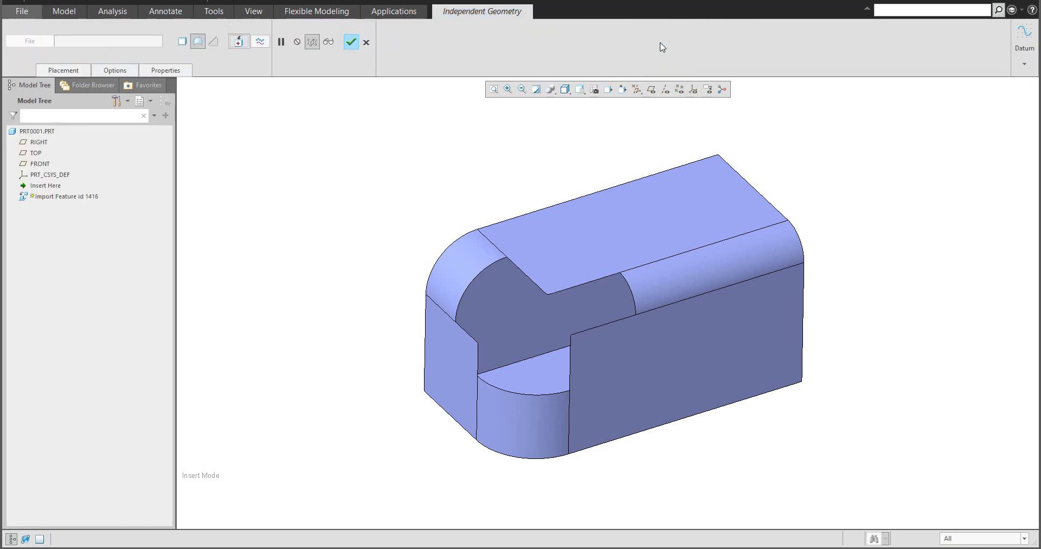
{"action": "left_click", "coordinate": [350, 43]}
{"action": "middle_click_drag", "start_coordinate": [421, 224], "coordinate": [452, 239], "text": "shift"}
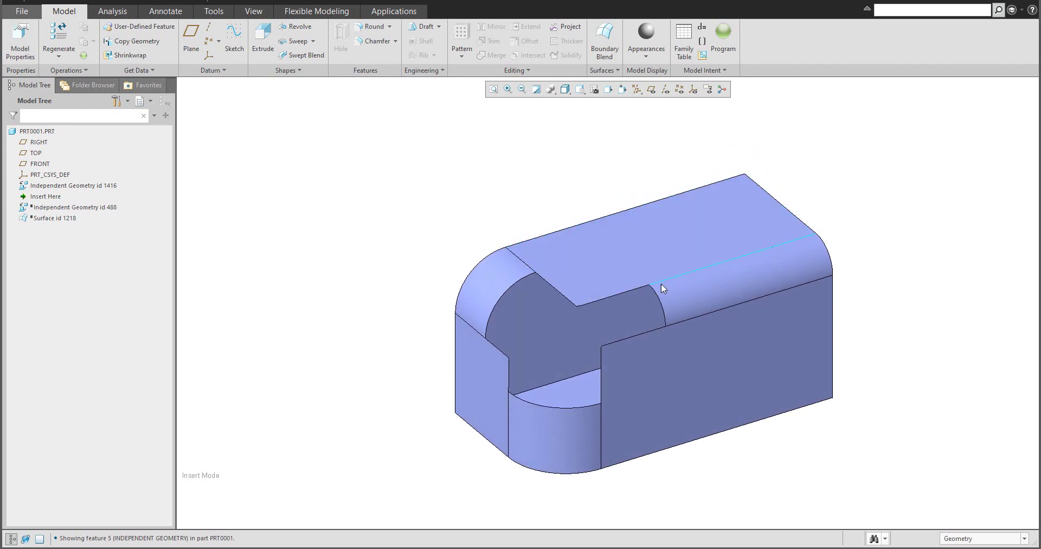
Create Curve 1 across the top face between two corner vertices, tangent to the adjoining edges at both ends
{"action": "scroll", "coordinate": [621, 285], "scroll_direction": "down", "scroll_amount": 2}
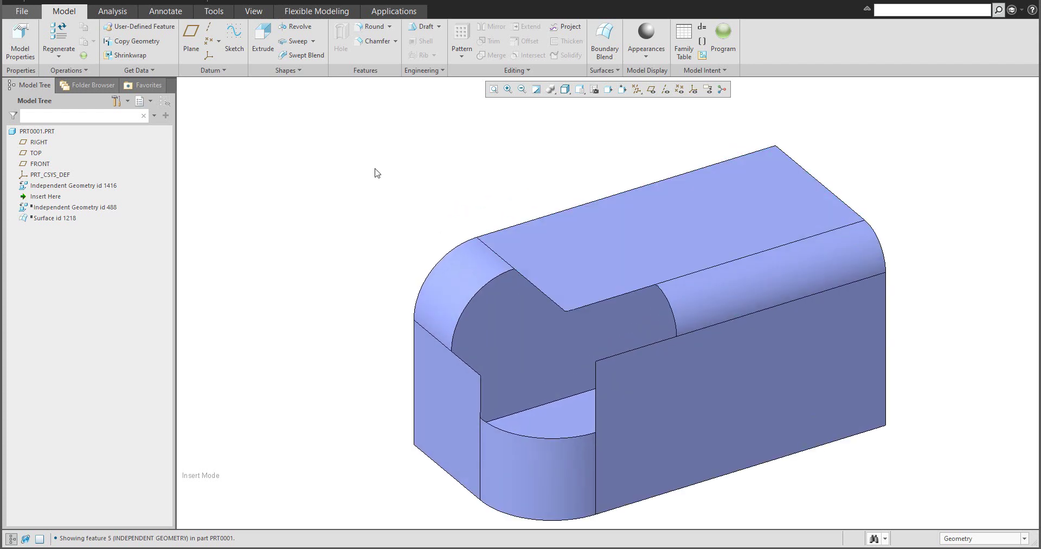
{"action": "left_click", "coordinate": [210, 76]}
{"action": "mouse_move", "coordinate": [222, 83]}
{"action": "left_click", "coordinate": [326, 84]}
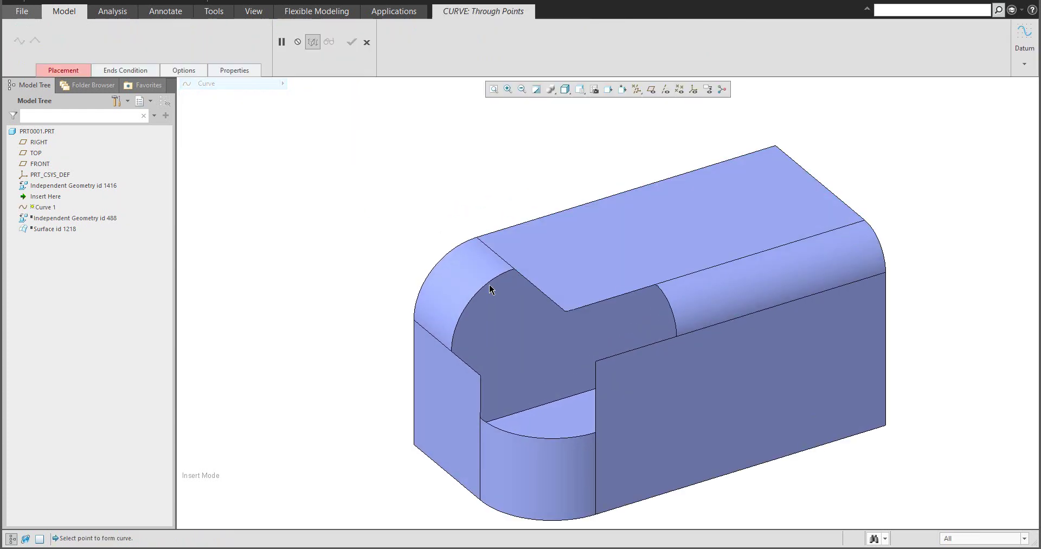
{"action": "left_click", "coordinate": [514, 269]}
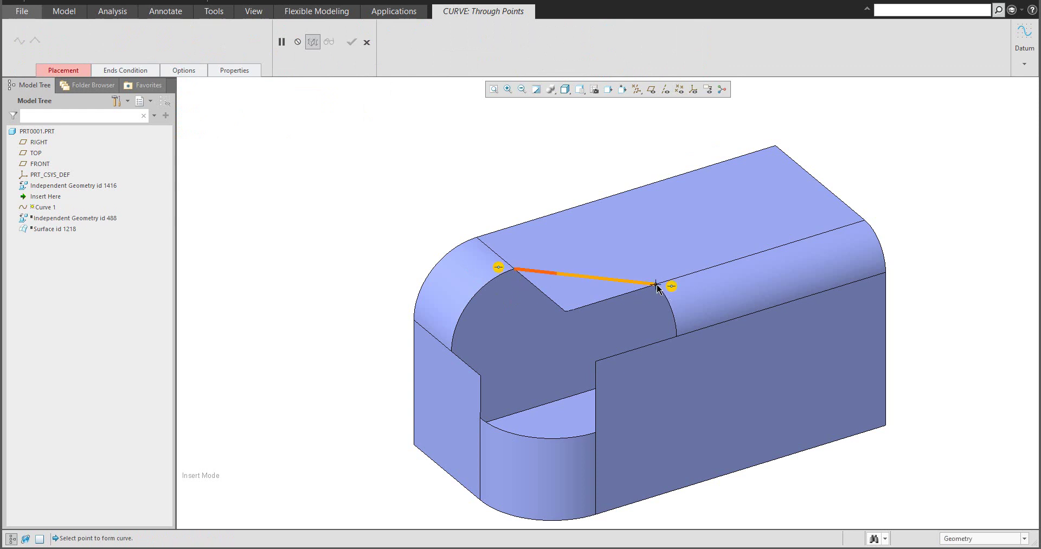
{"action": "left_click", "coordinate": [658, 285]}
{"action": "right_click", "coordinate": [672, 287]}
{"action": "left_click", "coordinate": [688, 304]}
{"action": "left_click", "coordinate": [685, 278]}
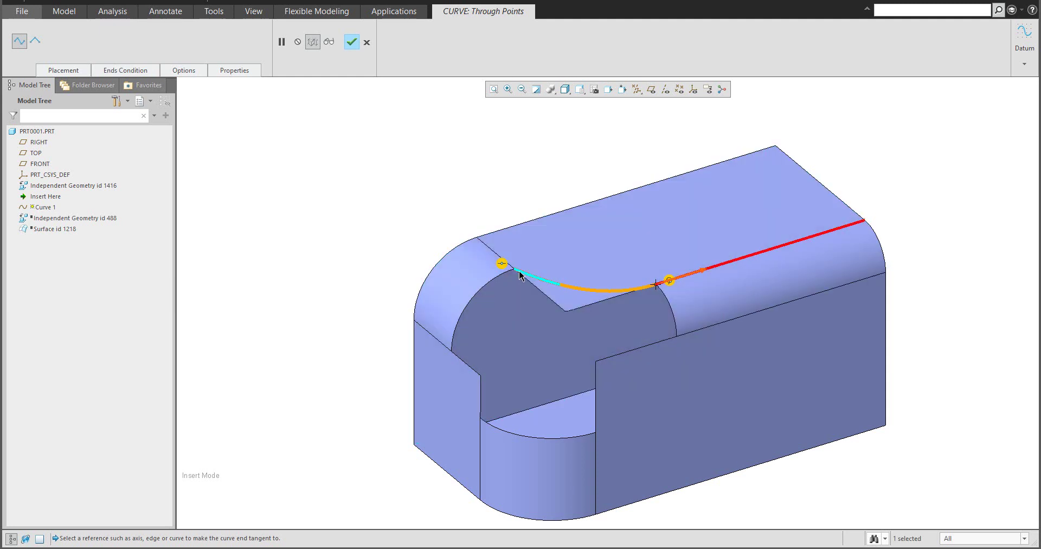
{"action": "right_click", "coordinate": [502, 265]}
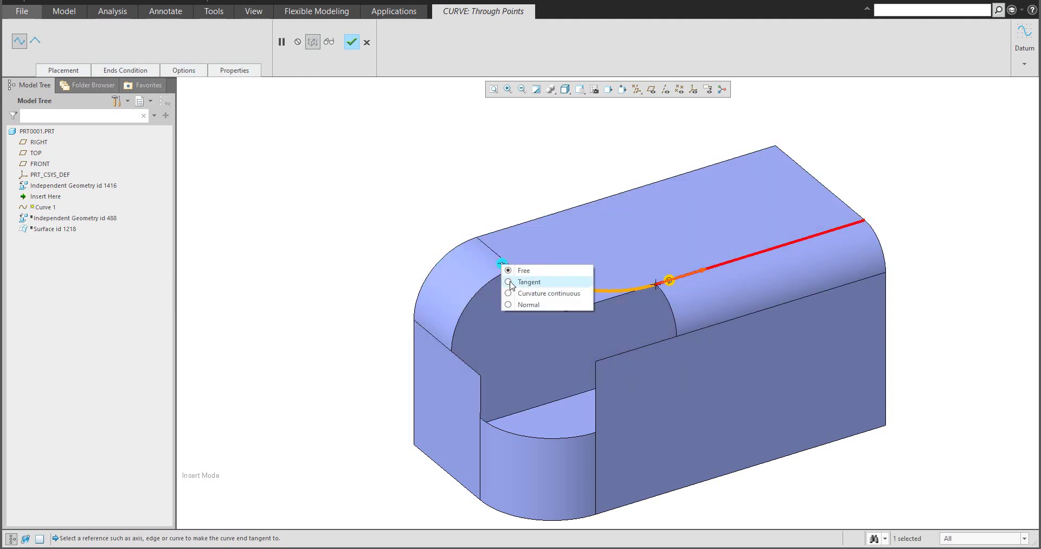
{"action": "left_click", "coordinate": [512, 283]}
{"action": "left_click", "coordinate": [498, 259]}
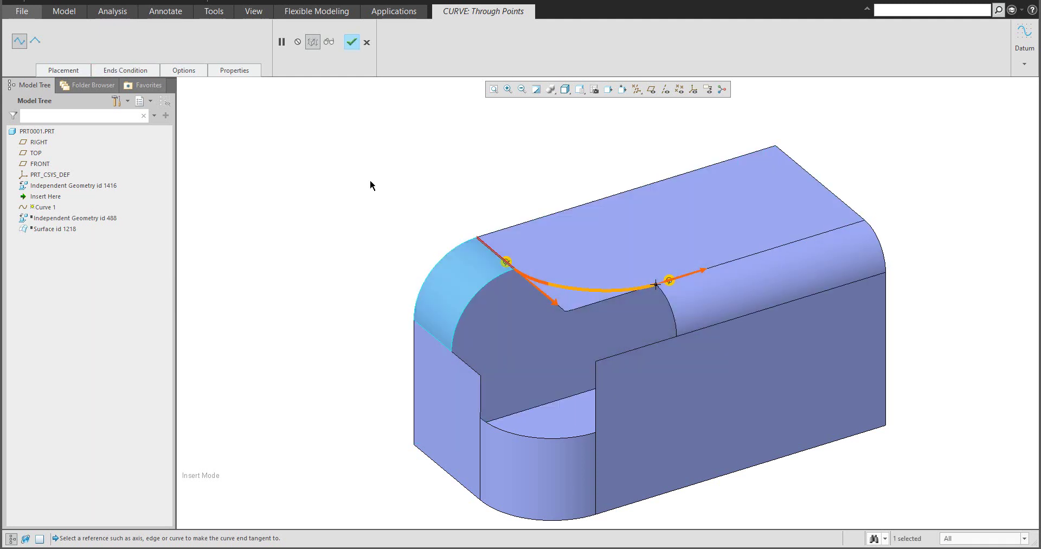
{"action": "left_click", "coordinate": [352, 42]}
{"action": "left_click", "coordinate": [332, 204]}
{"action": "mouse_move", "coordinate": [428, 263]}
{"action": "middle_mouse_down"}
{"action": "mouse_move", "coordinate": [447, 258]}
{"action": "mouse_move", "coordinate": [417, 253]}
{"action": "middle_mouse_up"}
Create Curve 2 on the front face from the lower arc corner to the front-edge vertex, tangent at both ends
{"action": "left_click", "coordinate": [213, 70]}
{"action": "left_click", "coordinate": [213, 87]}
{"action": "left_click", "coordinate": [598, 433]}
{"action": "left_click", "coordinate": [678, 337]}
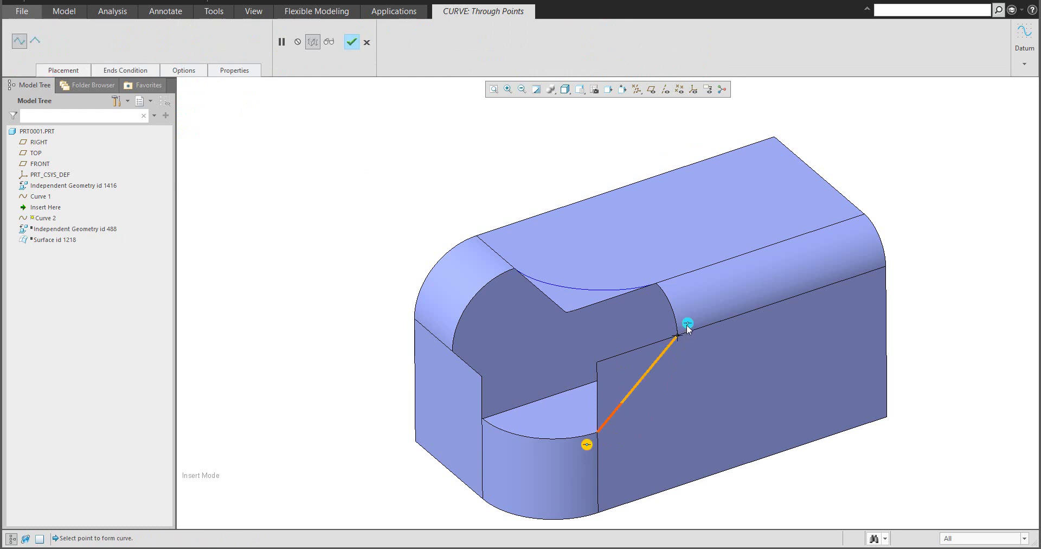
{"action": "right_click", "coordinate": [688, 327]}
{"action": "left_click", "coordinate": [705, 343]}
{"action": "left_click", "coordinate": [710, 325]}
{"action": "right_click", "coordinate": [591, 447]}
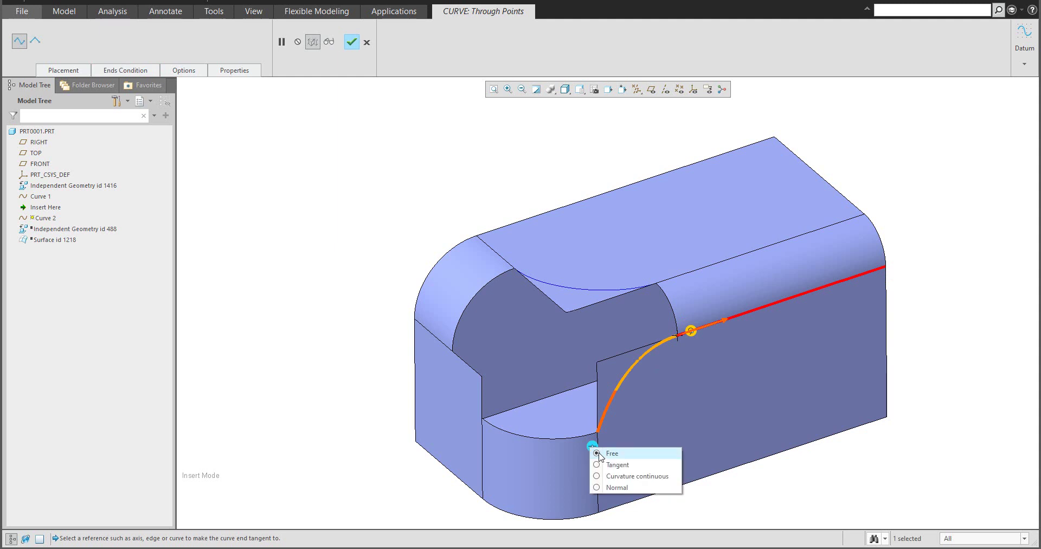
{"action": "left_click", "coordinate": [605, 464]}
{"action": "left_click", "coordinate": [599, 465]}
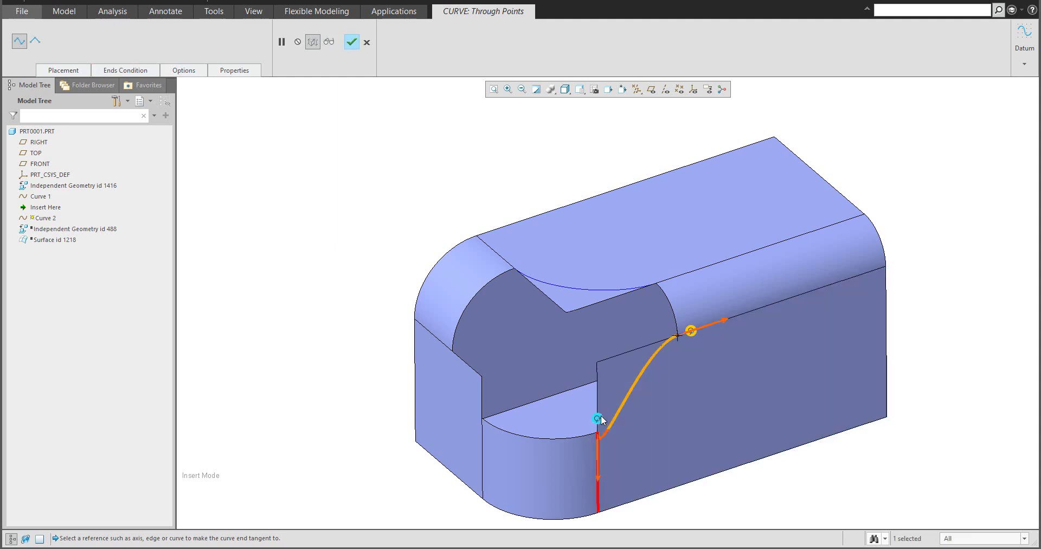
{"action": "left_click", "coordinate": [598, 453]}
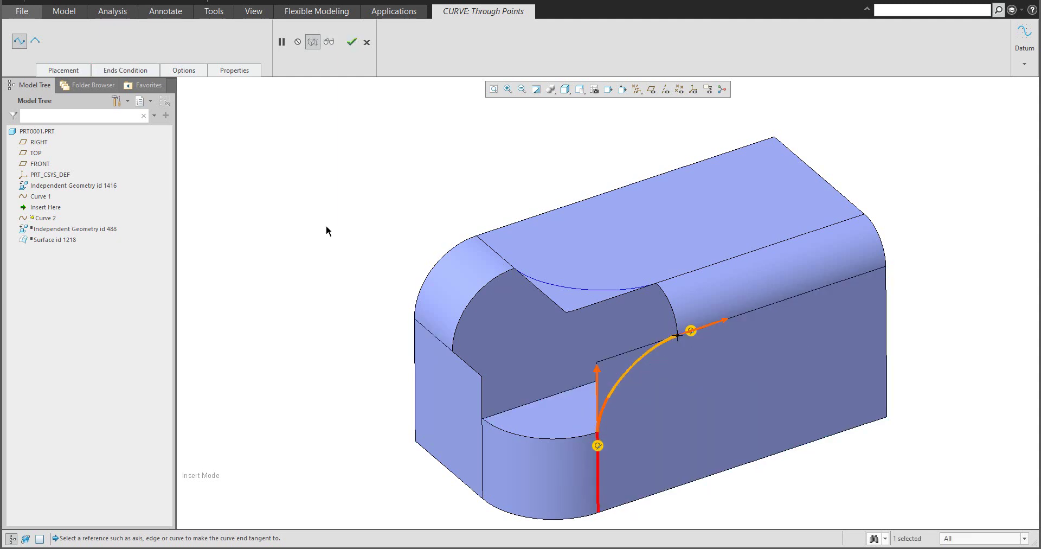
{"action": "left_click", "coordinate": [351, 44]}
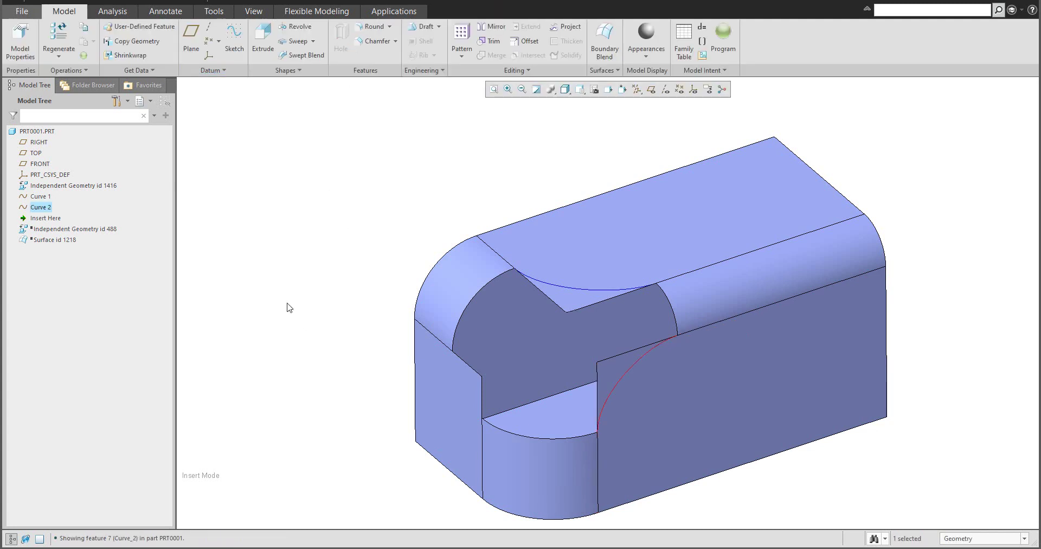
Draw Curve 3 from the upper-left edge vertex to the lower corner vertex, tangent to both adjoining edges
{"action": "left_click", "coordinate": [213, 70]}
{"action": "left_click", "coordinate": [209, 83]}
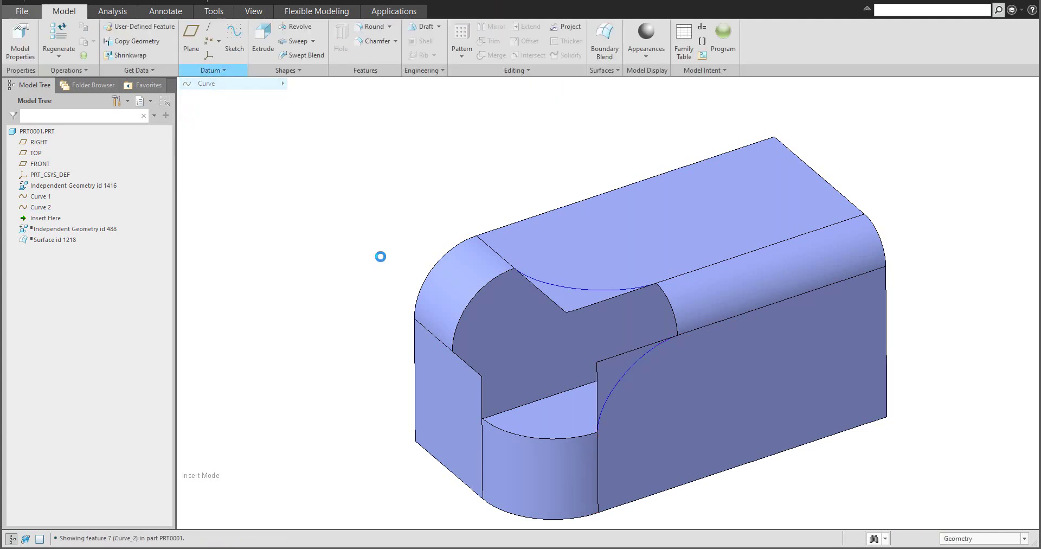
{"action": "left_click", "coordinate": [453, 353]}
{"action": "left_click", "coordinate": [481, 418]}
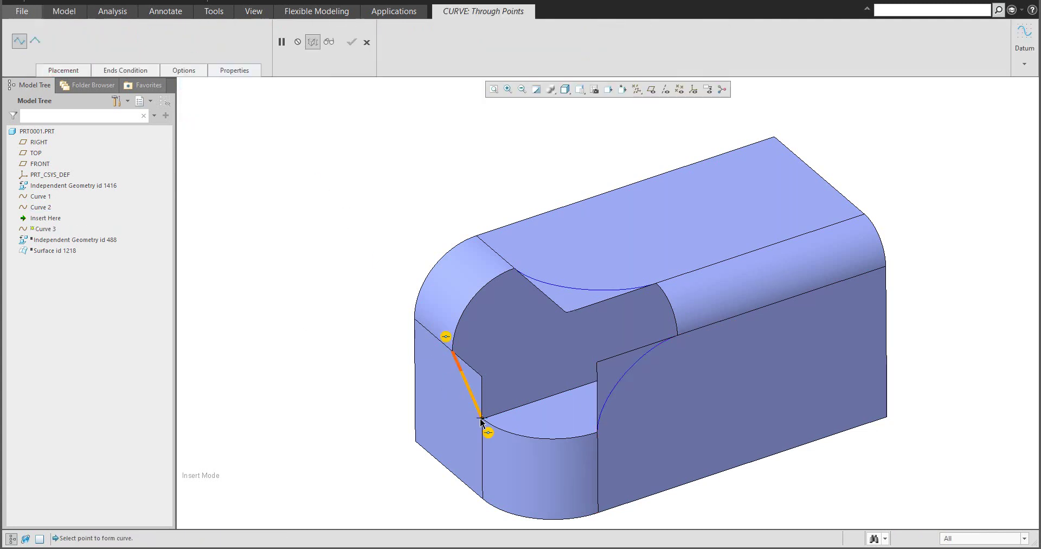
{"action": "middle_click_drag", "start_coordinate": [481, 419], "coordinate": [506, 401]}
{"action": "scroll", "coordinate": [476, 465], "scroll_direction": "up", "scroll_amount": 3}
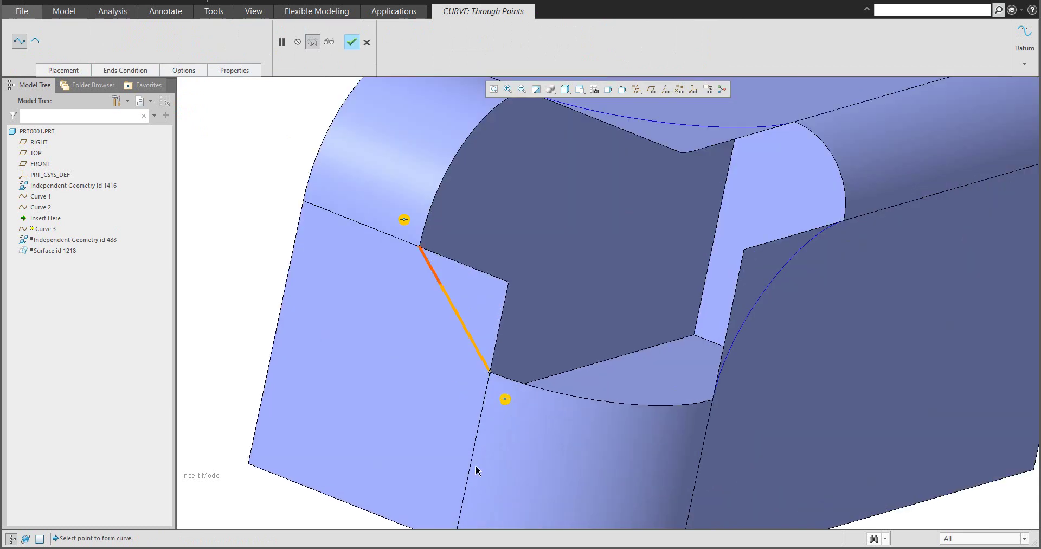
{"action": "right_click", "coordinate": [505, 400]}
{"action": "left_click", "coordinate": [524, 414]}
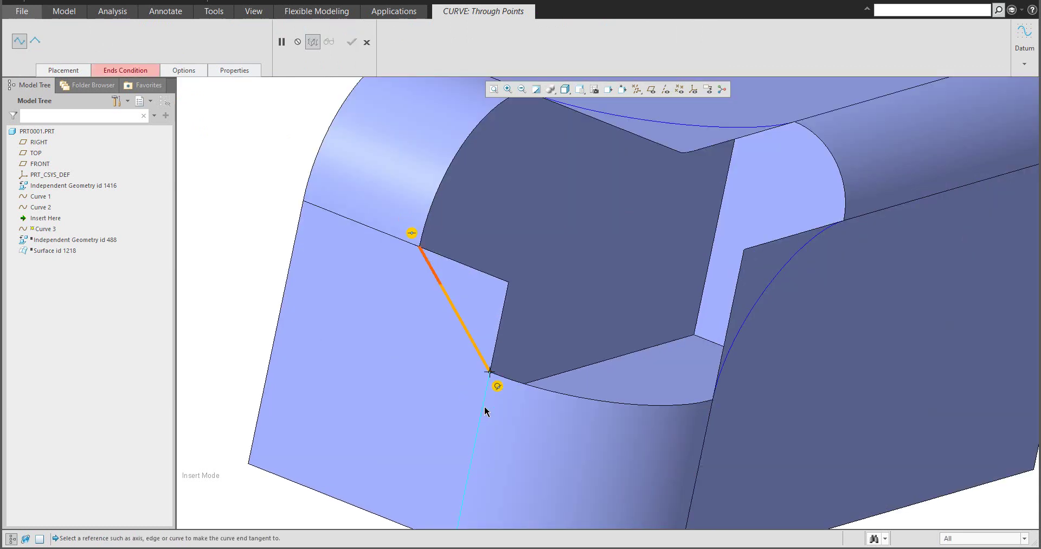
{"action": "left_click", "coordinate": [483, 411]}
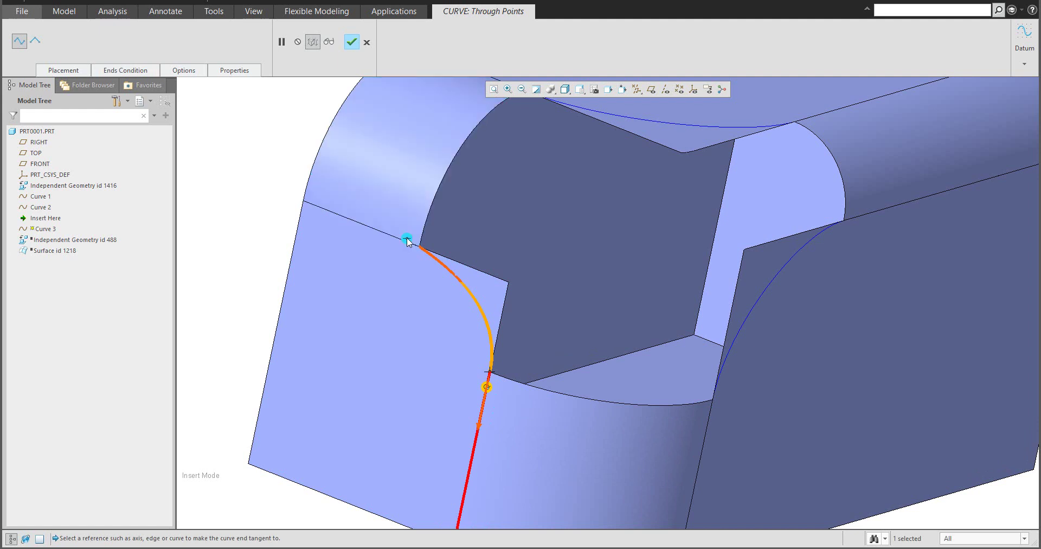
{"action": "right_click", "coordinate": [408, 239]}
{"action": "left_click", "coordinate": [434, 255]}
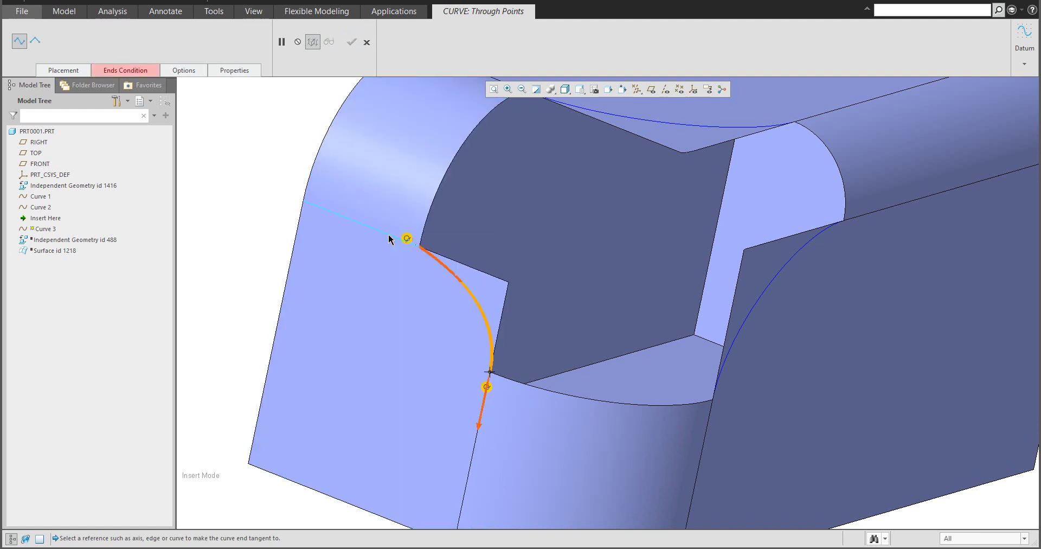
{"action": "left_click", "coordinate": [390, 236]}
{"action": "scroll", "coordinate": [428, 304], "scroll_direction": "up", "scroll_amount": 3}
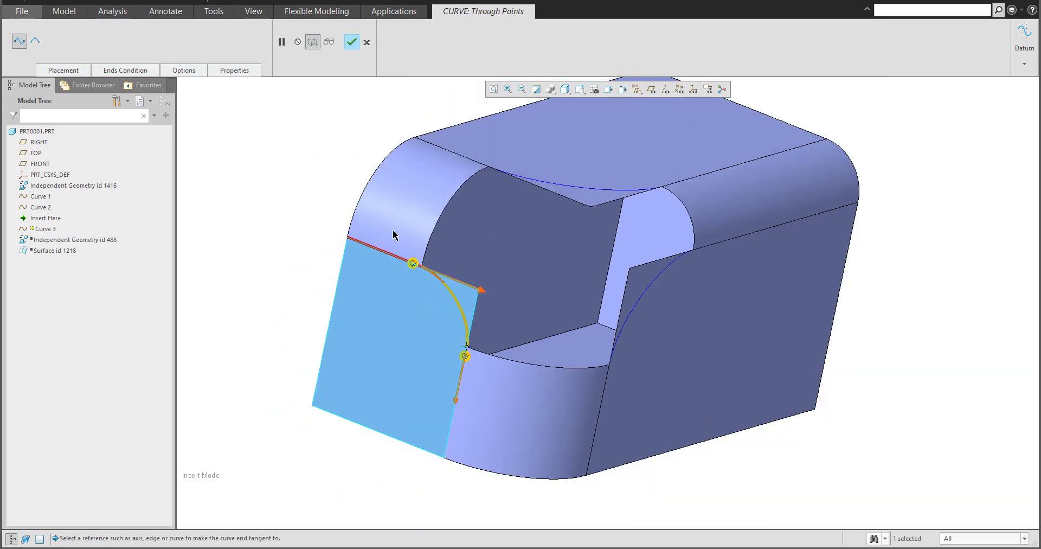
{"action": "left_click", "coordinate": [352, 42]}
{"action": "middle_click_drag", "start_coordinate": [489, 239], "coordinate": [549, 349]}
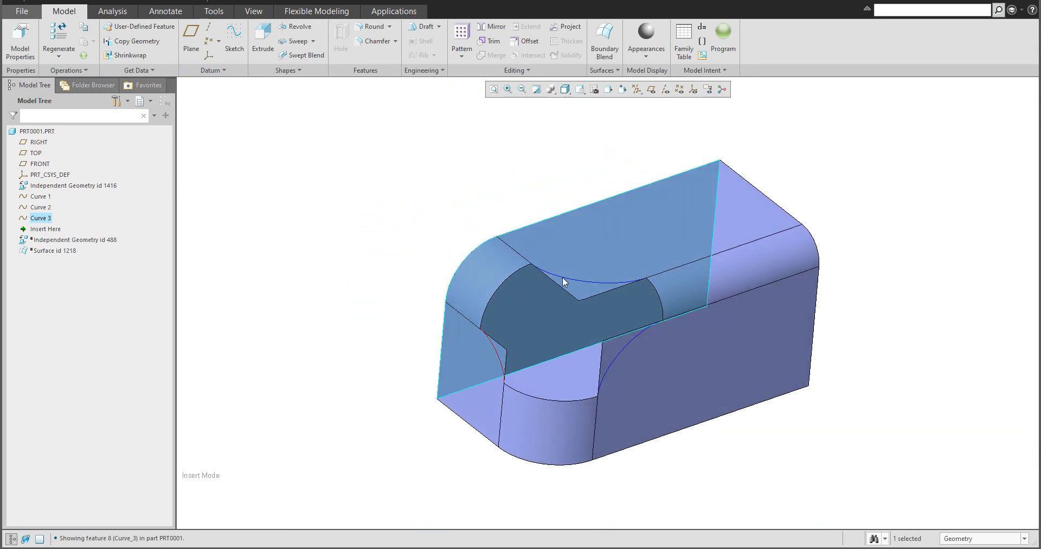
Trim the flat top surface back along the top curve
{"action": "left_click", "coordinate": [596, 262]}
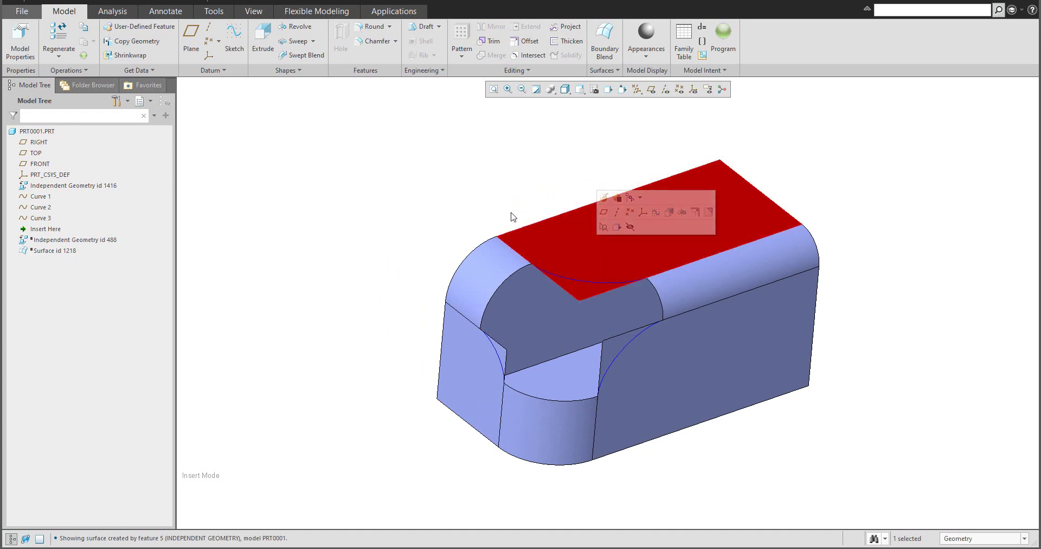
{"action": "left_click", "coordinate": [492, 42]}
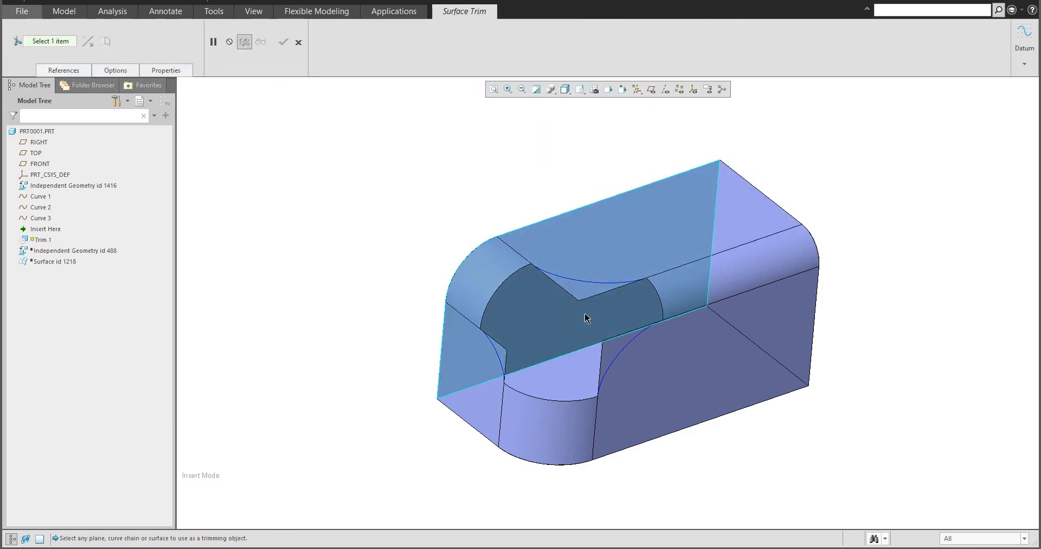
{"action": "left_click", "coordinate": [591, 283]}
{"action": "middle_click_drag", "start_coordinate": [591, 283], "coordinate": [576, 255]}
{"action": "scroll", "coordinate": [576, 255], "scroll_direction": "up", "scroll_amount": 3}
{"action": "scroll", "coordinate": [610, 276], "scroll_direction": "down", "scroll_amount": 3}
{"action": "middle_click", "coordinate": [618, 230]}
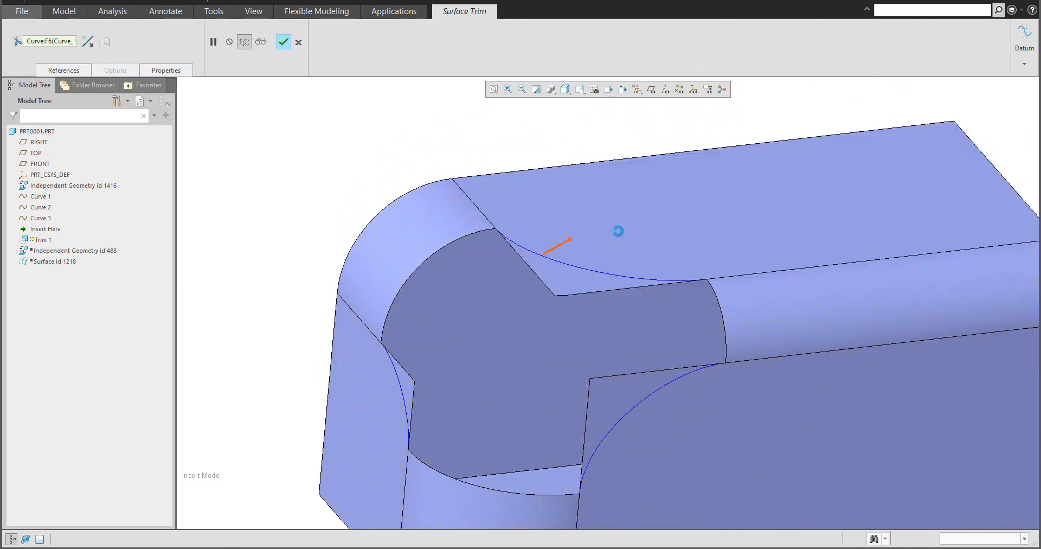
{"action": "scroll", "coordinate": [618, 230], "scroll_direction": "down", "scroll_amount": 2}
{"action": "middle_click_drag", "start_coordinate": [619, 230], "coordinate": [635, 304]}
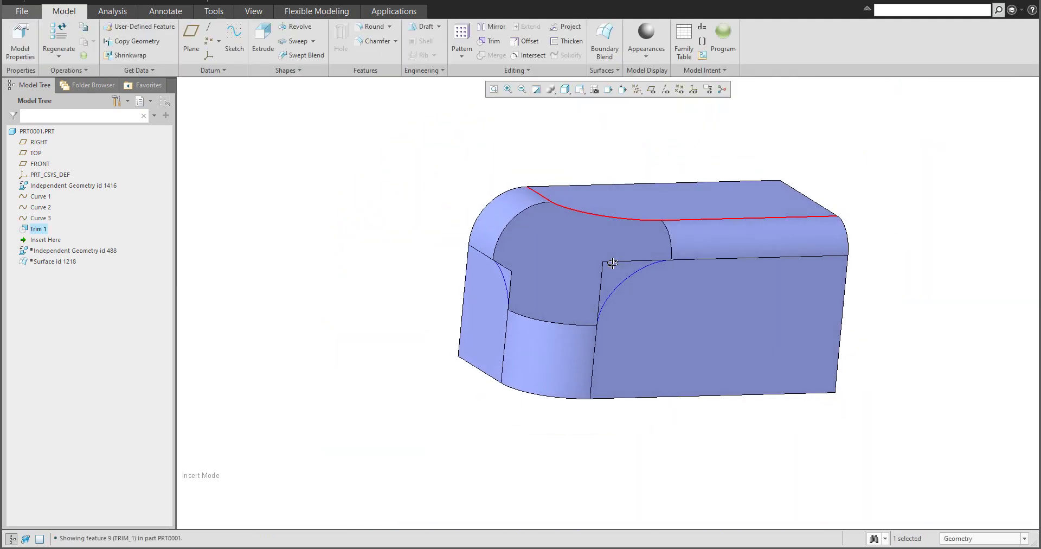
Trim the front face along its corner curve, keeping the side away from the corner
{"action": "left_click", "coordinate": [643, 324]}
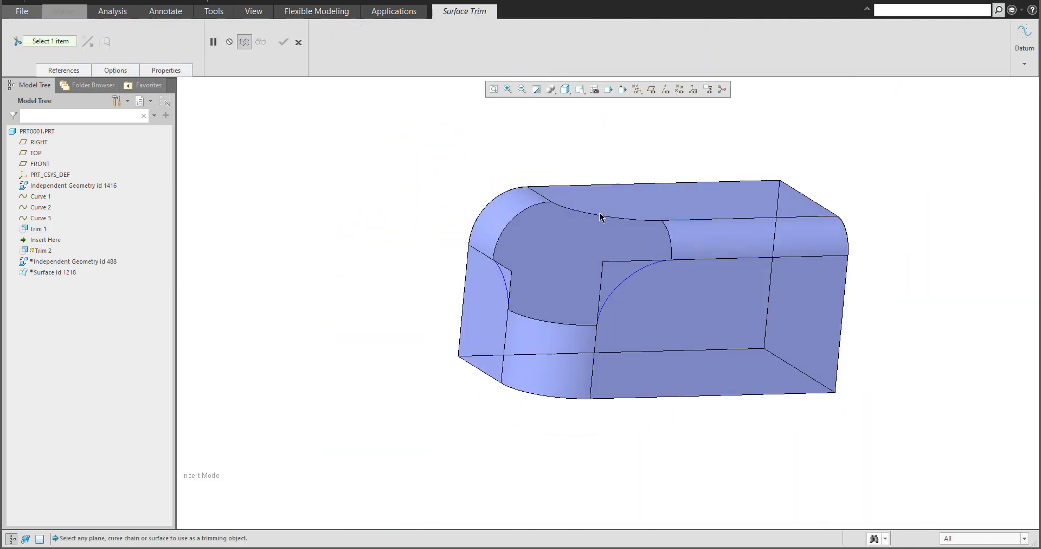
{"action": "left_click", "coordinate": [627, 284]}
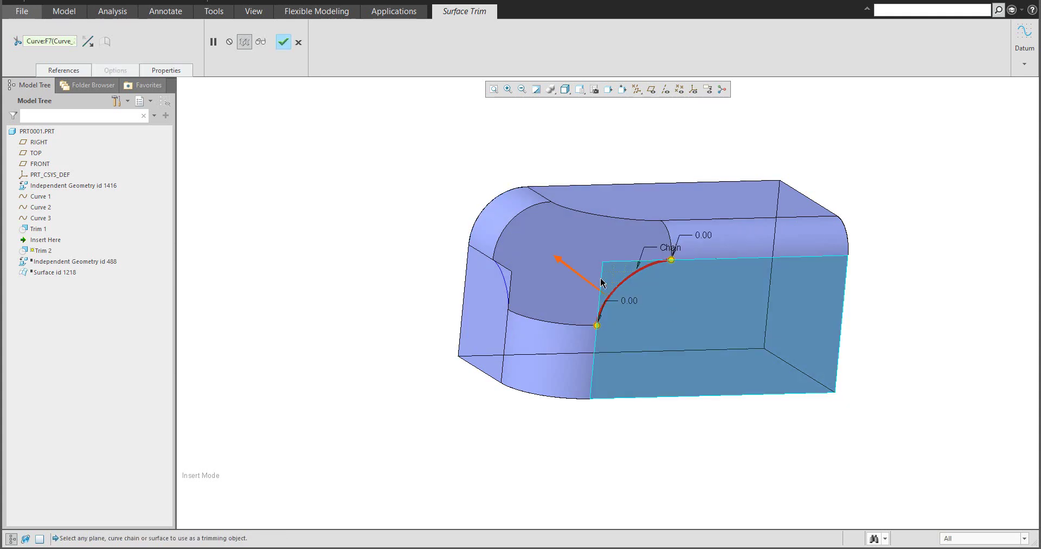
{"action": "left_click", "coordinate": [572, 269]}
{"action": "middle_click", "coordinate": [578, 304]}
{"action": "middle_click_drag", "start_coordinate": [581, 327], "coordinate": [607, 327]}
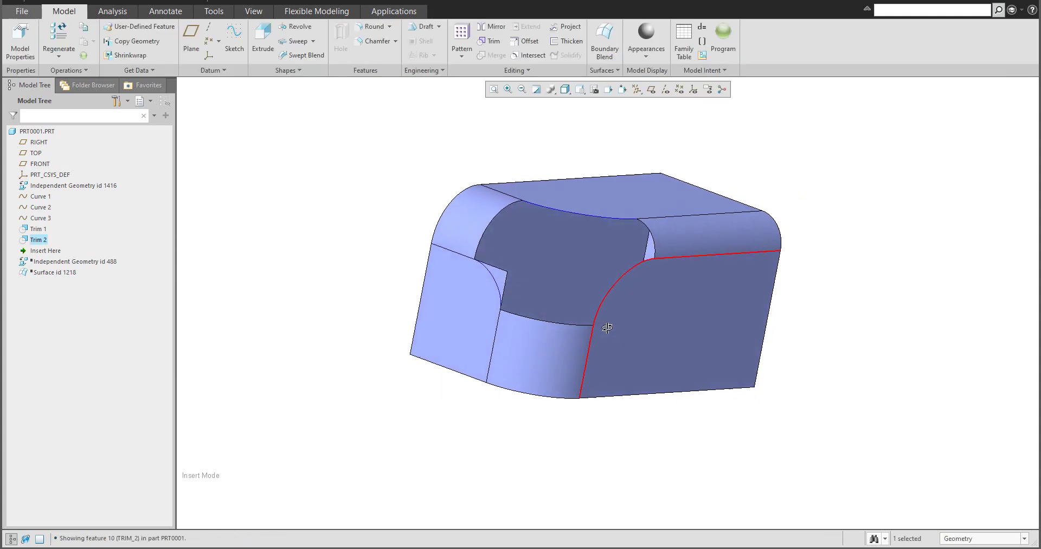
Trim the left face along its corner curve, keeping the side away from the corner
{"action": "left_click", "coordinate": [462, 288]}
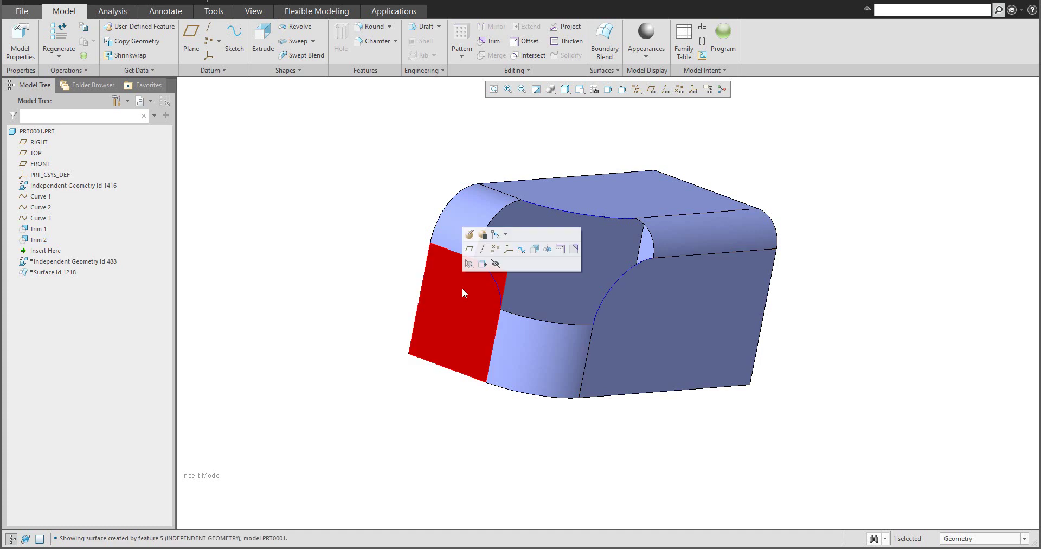
{"action": "left_click", "coordinate": [487, 45]}
{"action": "left_click", "coordinate": [496, 281]}
{"action": "left_click", "coordinate": [505, 244]}
{"action": "middle_click", "coordinate": [470, 358]}
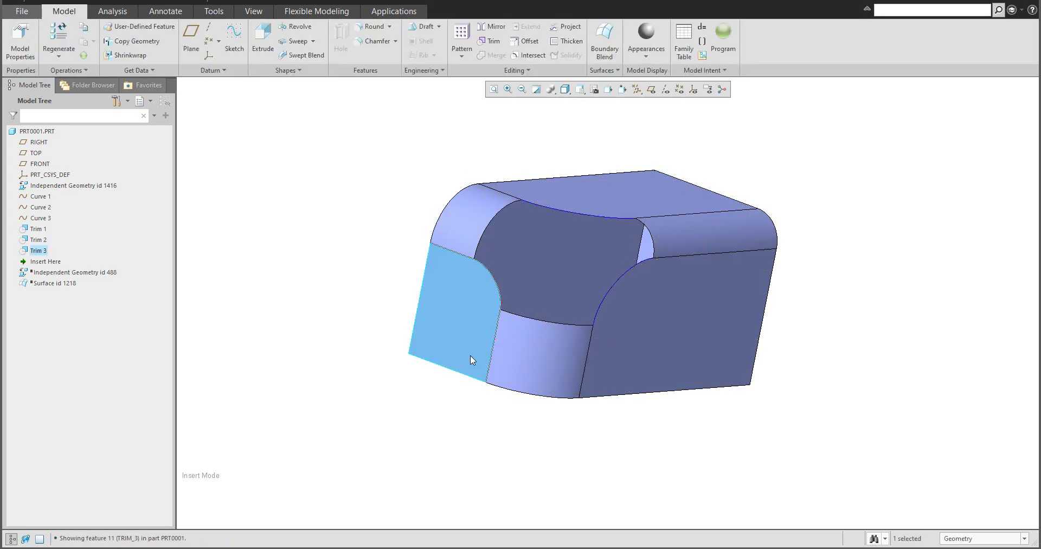
{"action": "middle_click_drag", "start_coordinate": [470, 356], "coordinate": [681, 493]}
{"action": "left_click", "coordinate": [682, 493]}
{"action": "middle_click_drag", "start_coordinate": [609, 432], "coordinate": [595, 402]}
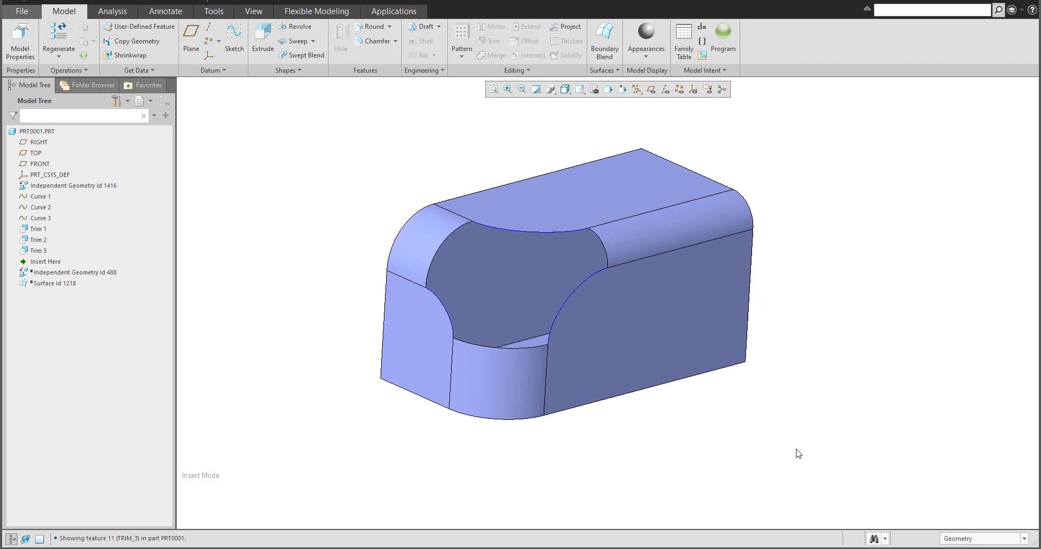
{"action": "left_click", "coordinate": [900, 8]}
{"action": "type", "text": "n-s"}
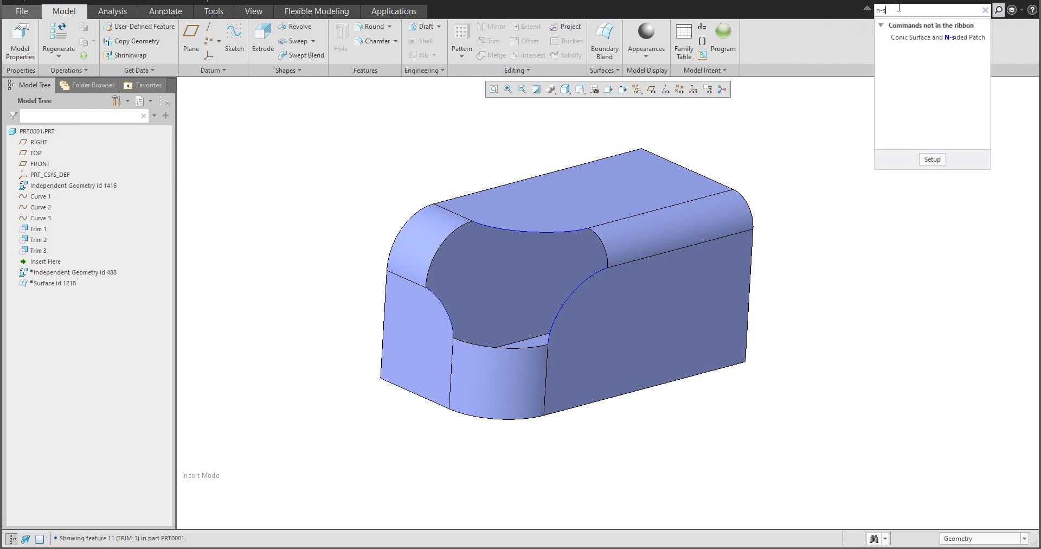
{"action": "left_click", "coordinate": [999, 9]}
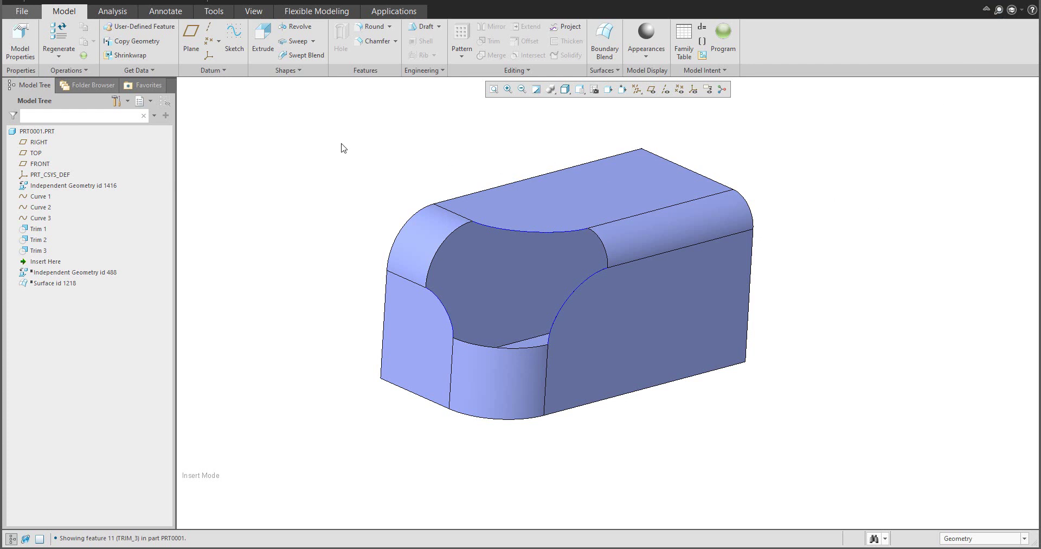
Review the allow_anatomic_features yes and enable_obsoleted_features yes lines in the n-side notes, then minimise Notepad
{"action": "key", "text": "alt+Tab"}
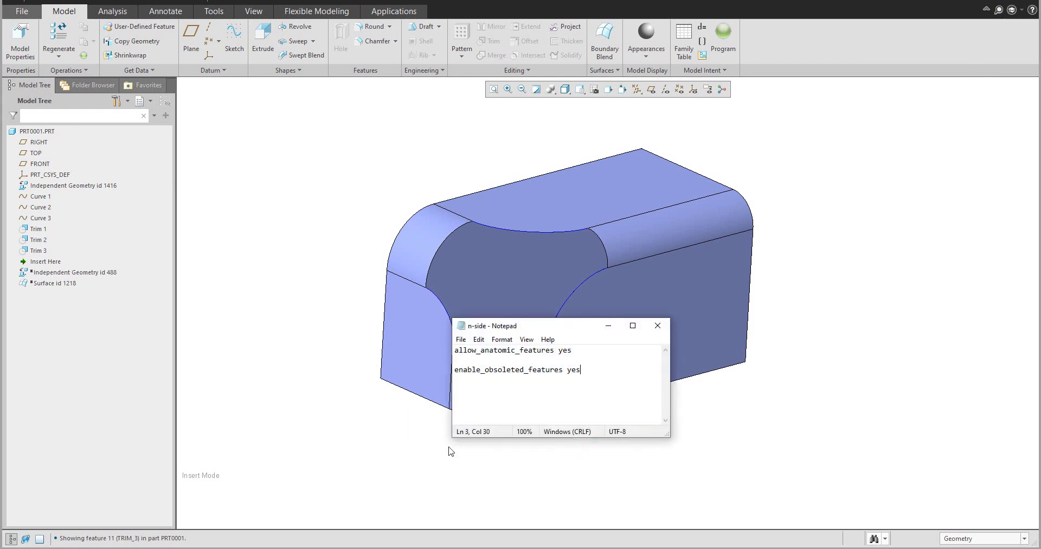
{"action": "left_click_drag", "start_coordinate": [581, 369], "coordinate": [454, 349]}
{"action": "left_click_drag", "start_coordinate": [546, 328], "coordinate": [335, 137]}
{"action": "left_click", "coordinate": [330, 191]}
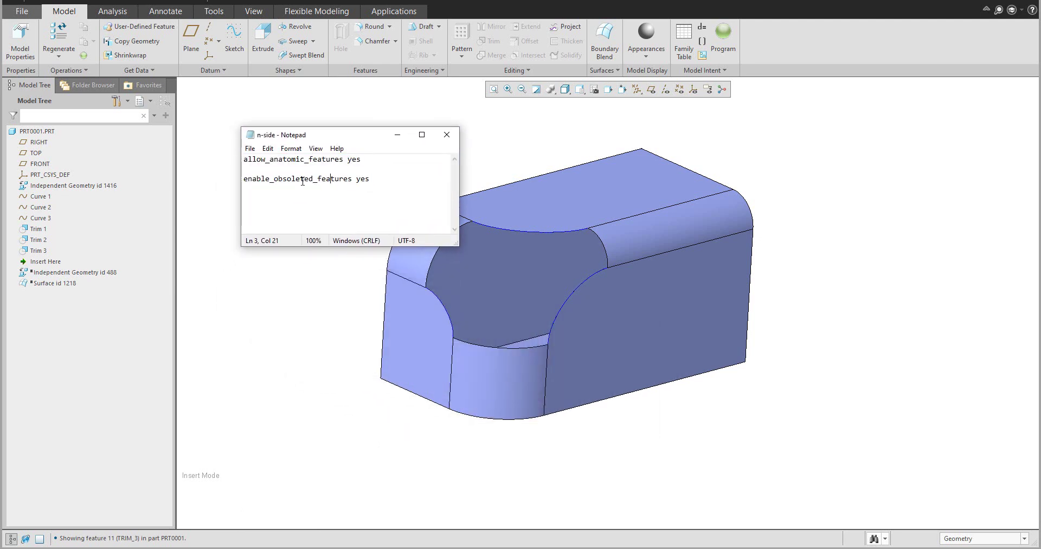
{"action": "left_click_drag", "start_coordinate": [244, 159], "coordinate": [318, 161]}
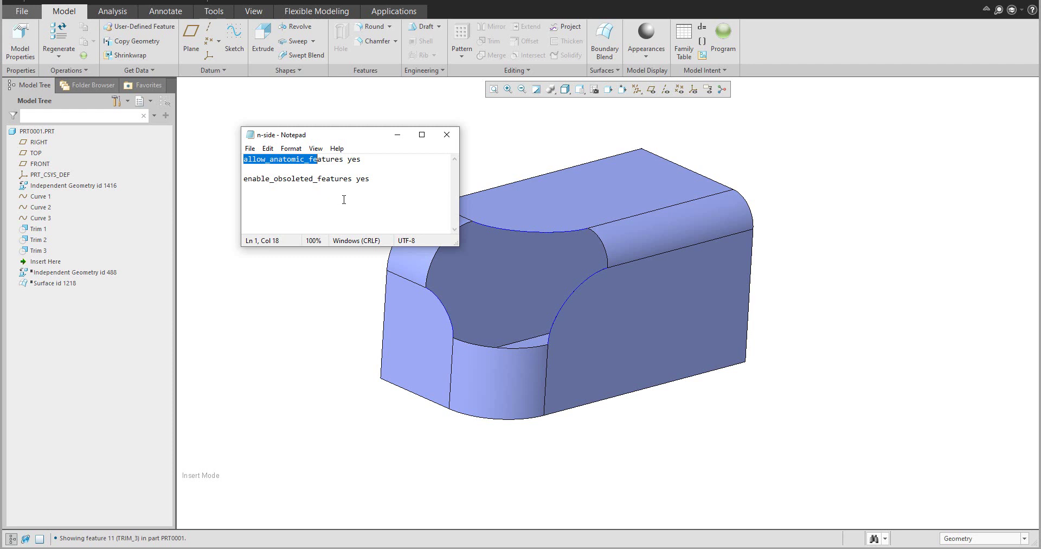
{"action": "left_click", "coordinate": [344, 179]}
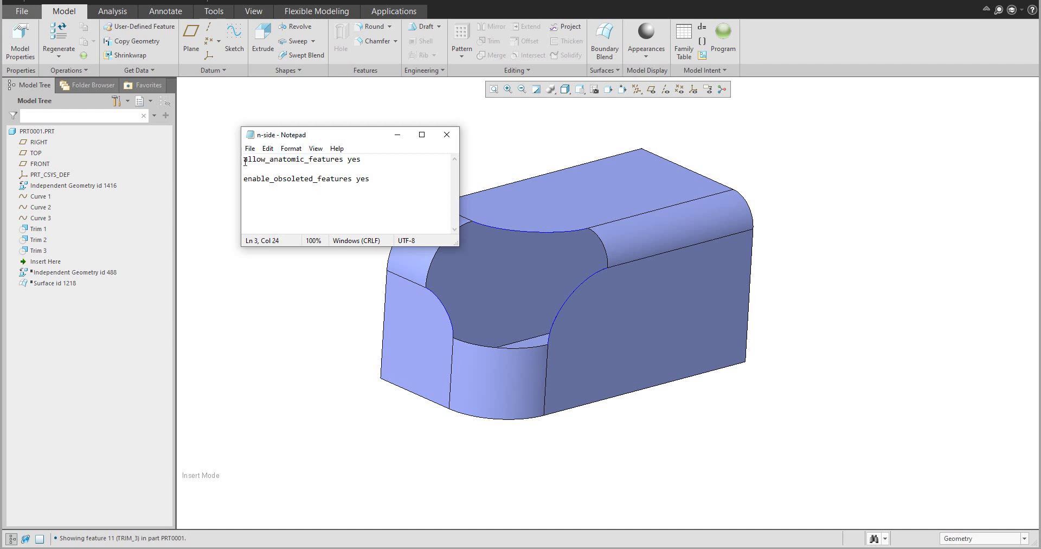
{"action": "left_click_drag", "start_coordinate": [243, 159], "coordinate": [385, 180]}
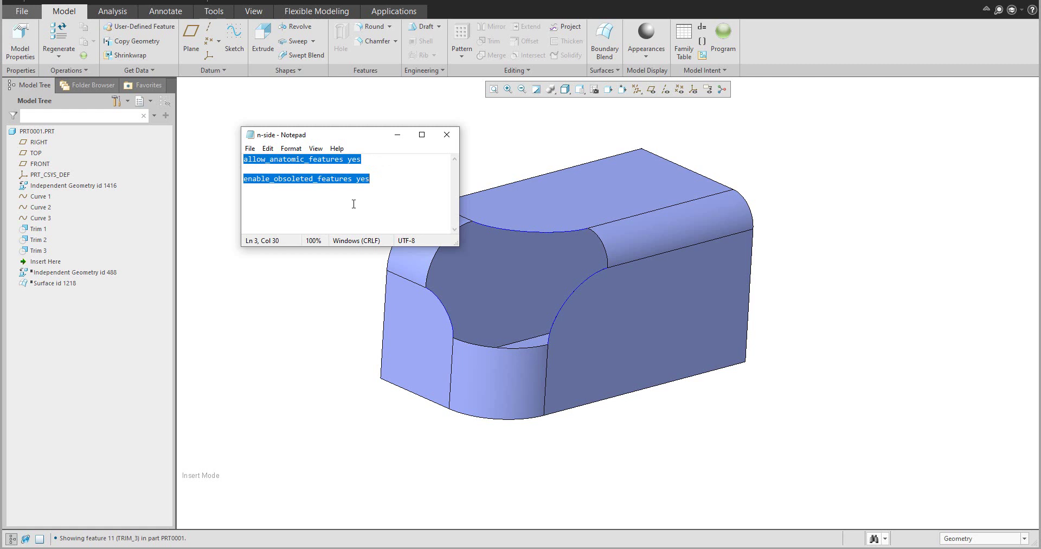
{"action": "left_click", "coordinate": [397, 135]}
Start a Conic Surface and N-sided Patch feature with the N-Sided Surf type
{"action": "left_click", "coordinate": [999, 10]}
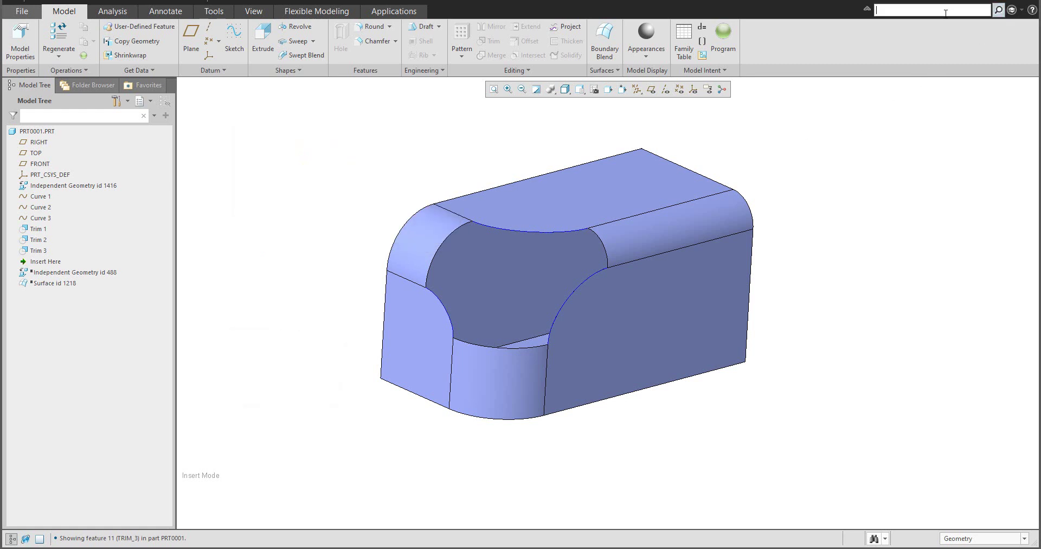
{"action": "type", "text": "n-si"}
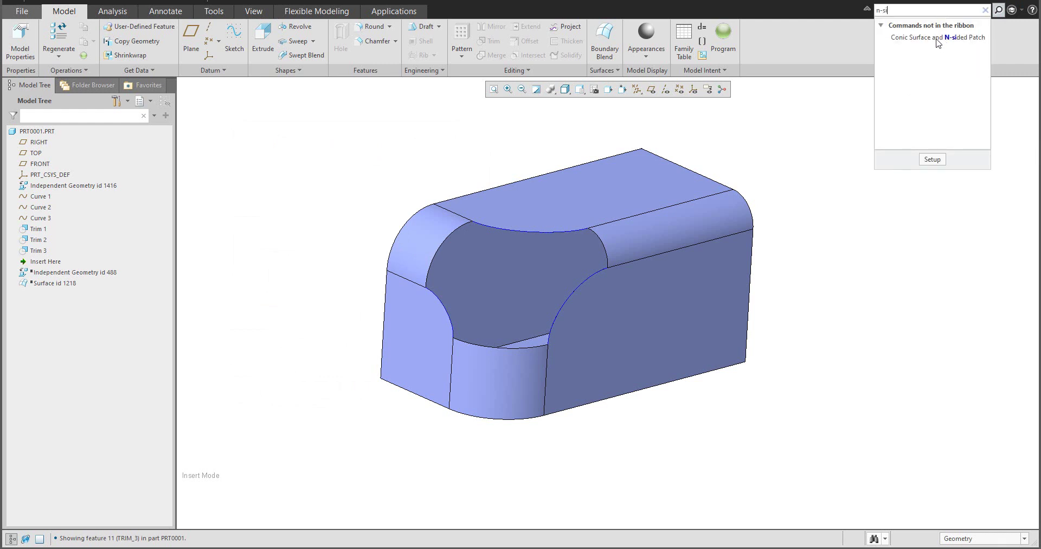
{"action": "left_click", "coordinate": [937, 38]}
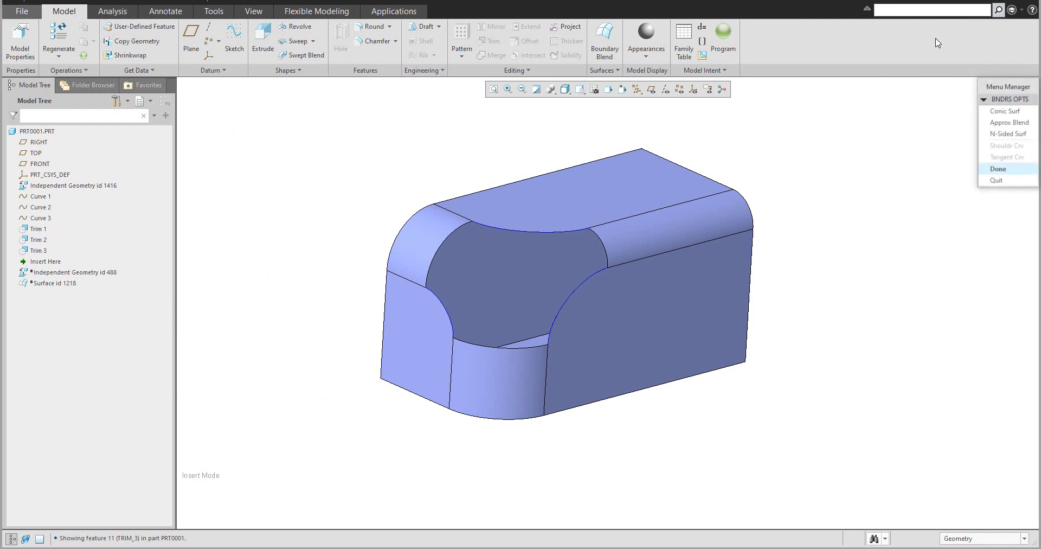
{"action": "left_click", "coordinate": [1005, 136]}
{"action": "left_click", "coordinate": [999, 169]}
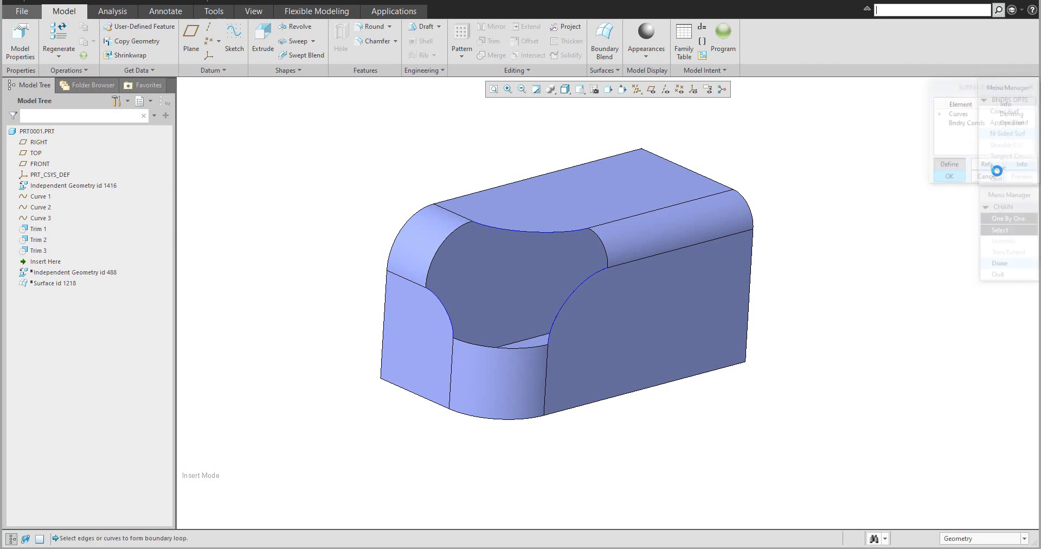
Pick the six arcs around the opening as boundary edges and create the N-sided patch
{"action": "left_click", "coordinate": [440, 245]}
{"action": "left_click", "coordinate": [521, 230]}
{"action": "left_click", "coordinate": [601, 249]}
{"action": "left_click", "coordinate": [594, 275]}
{"action": "left_click", "coordinate": [539, 345]}
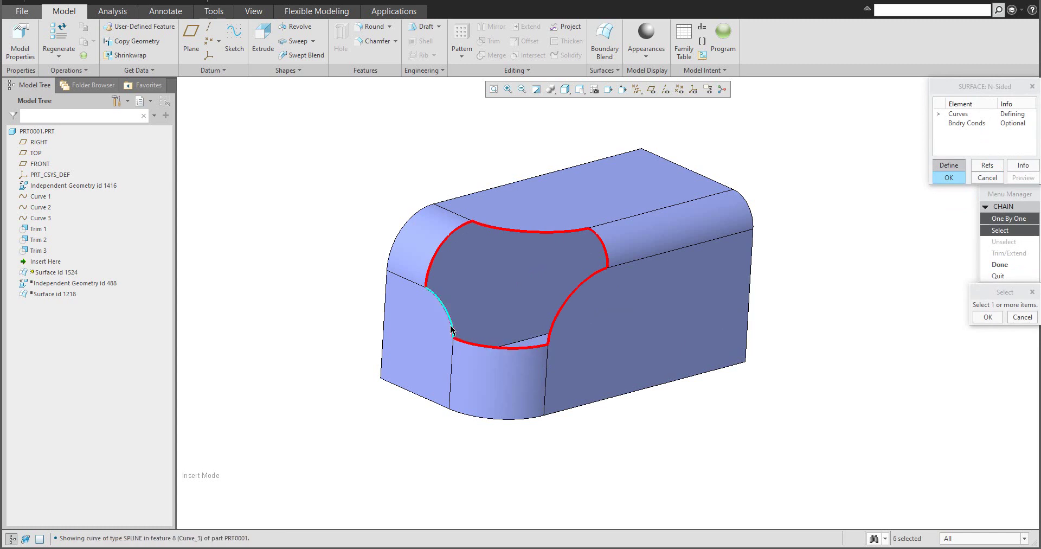
{"action": "left_click", "coordinate": [451, 329]}
{"action": "left_click", "coordinate": [988, 318]}
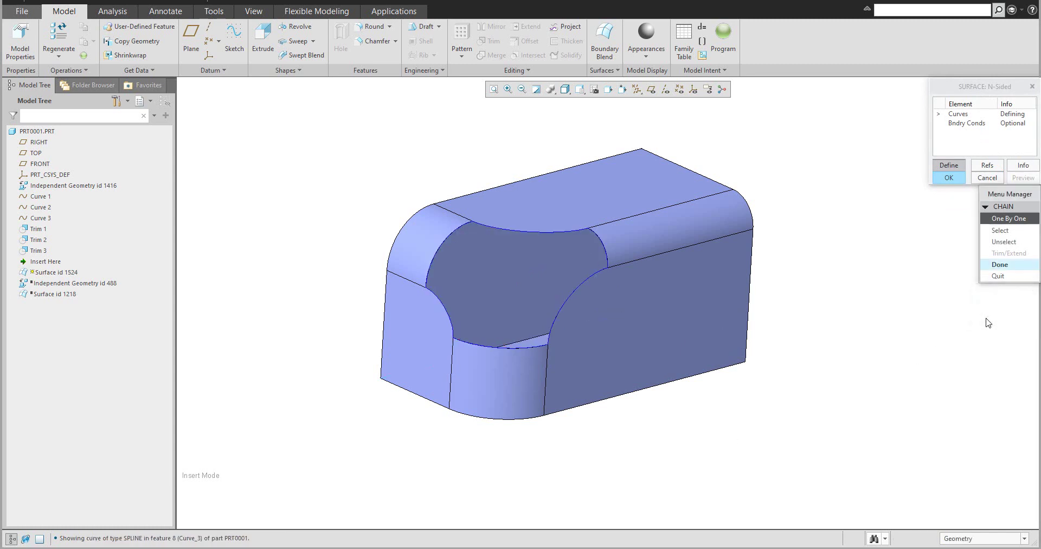
{"action": "left_click", "coordinate": [998, 266]}
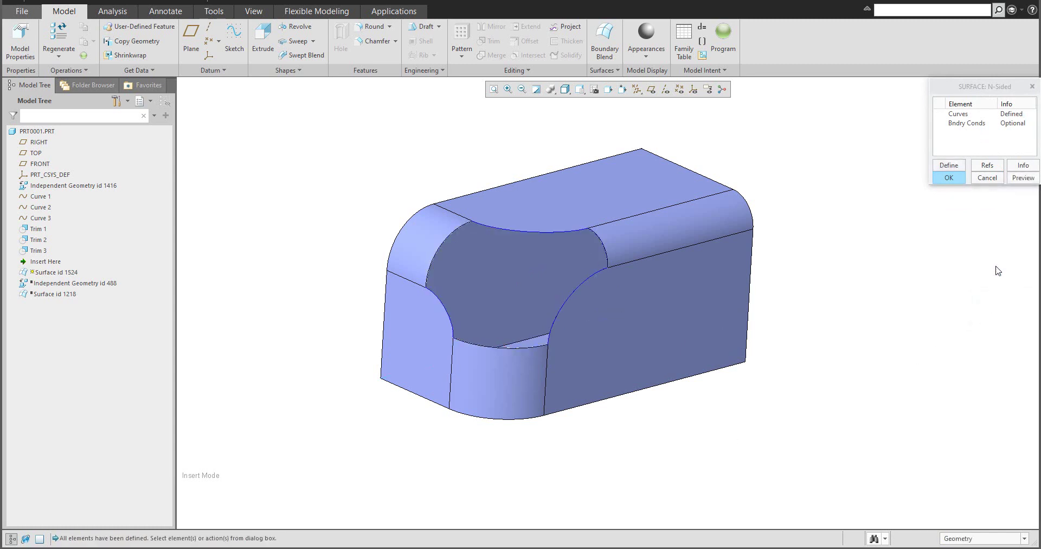
{"action": "left_click", "coordinate": [949, 179]}
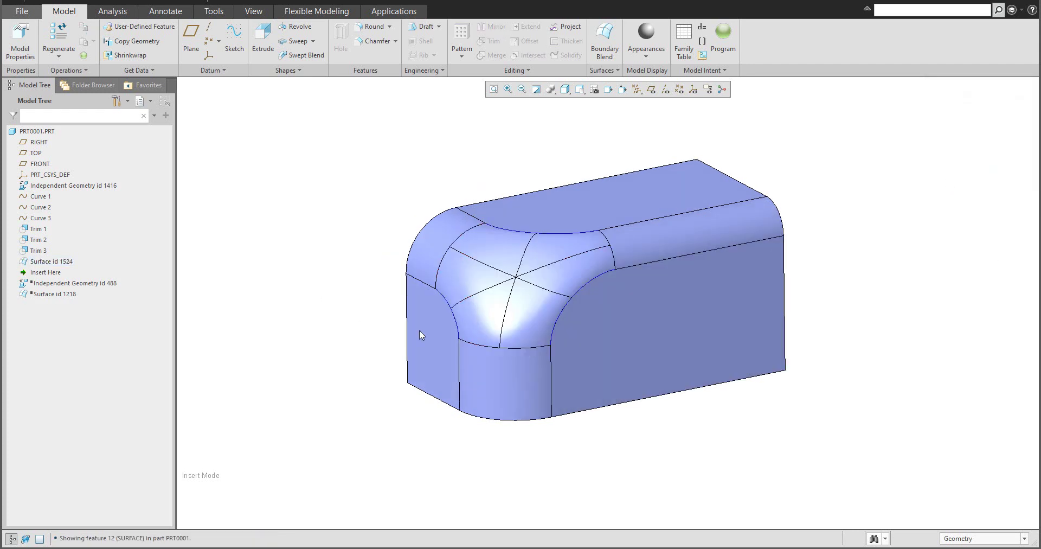
Set the selection filter to Quilt and select the block's quilt and the patch quilt
{"action": "left_click", "coordinate": [965, 538]}
{"action": "left_click", "coordinate": [955, 489]}
{"action": "left_click", "coordinate": [666, 362]}
{"action": "middle_click_drag", "start_coordinate": [516, 312], "coordinate": [467, 366]}
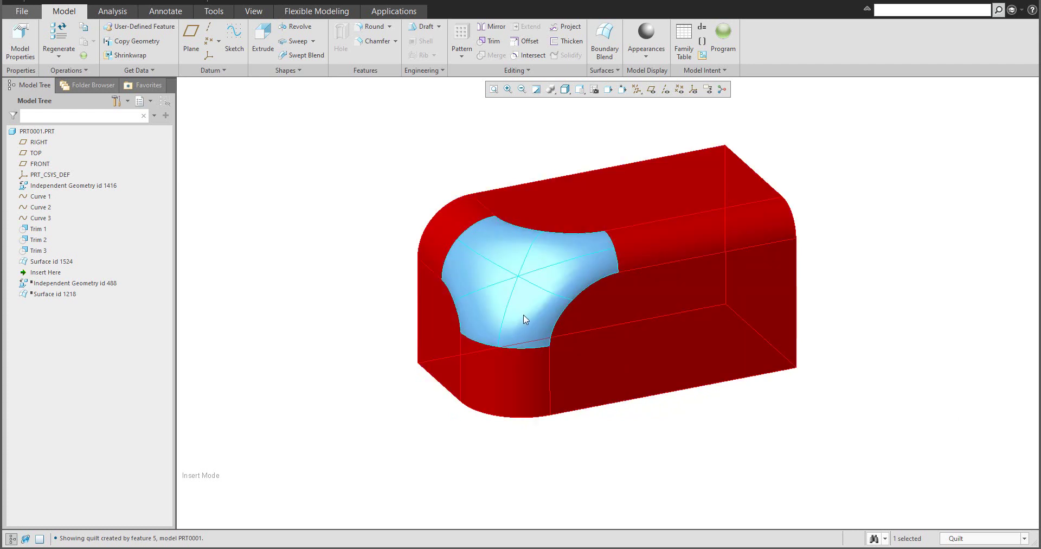
{"action": "left_click", "coordinate": [523, 315], "text": "ctrl"}
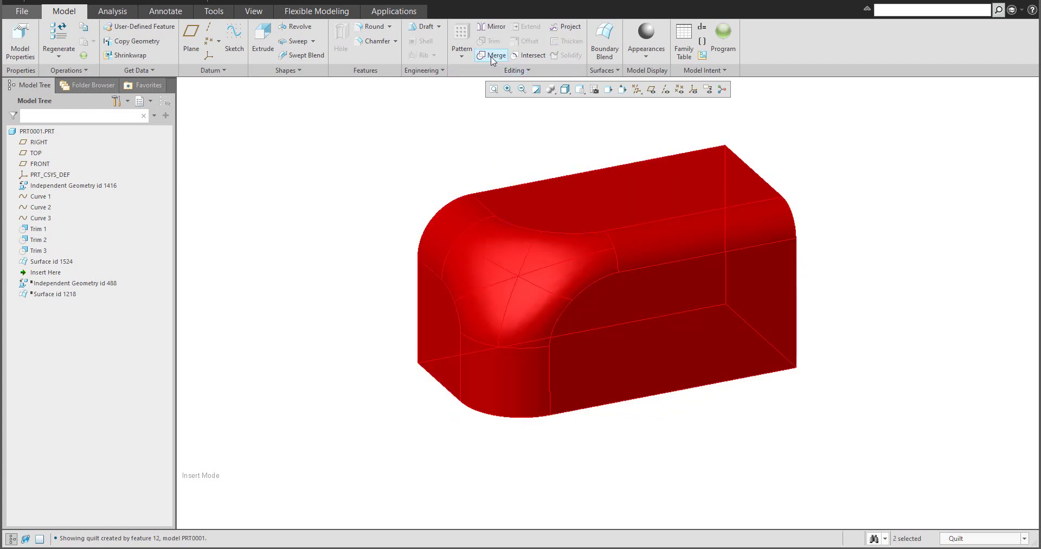
Join the two quilts into Merge 1 and check the merged result
{"action": "left_click", "coordinate": [492, 55]}
{"action": "right_click", "coordinate": [357, 141]}
{"action": "left_click", "coordinate": [378, 176]}
{"action": "middle_click_drag", "start_coordinate": [482, 304], "coordinate": [351, 199]}
{"action": "middle_click", "coordinate": [352, 200]}
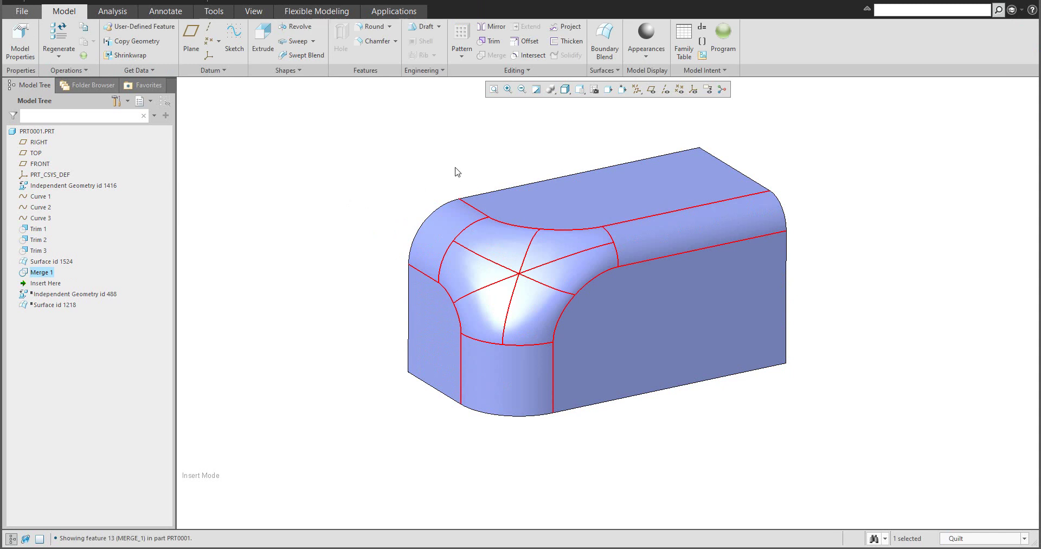
{"action": "left_click", "coordinate": [425, 185]}
{"action": "left_click", "coordinate": [654, 340]}
{"action": "left_click", "coordinate": [688, 454]}
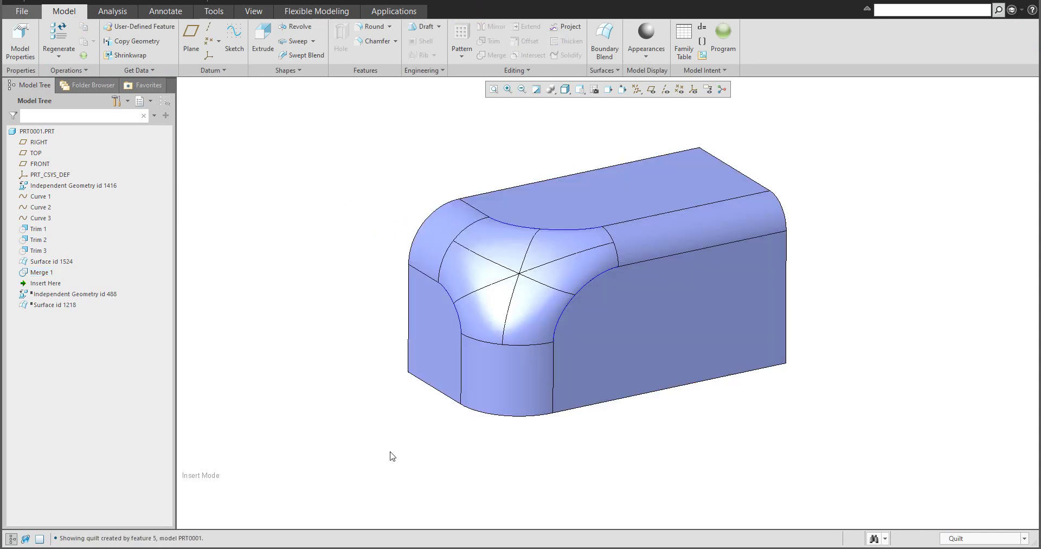
{"action": "middle_click_drag", "start_coordinate": [503, 418], "coordinate": [635, 472]}
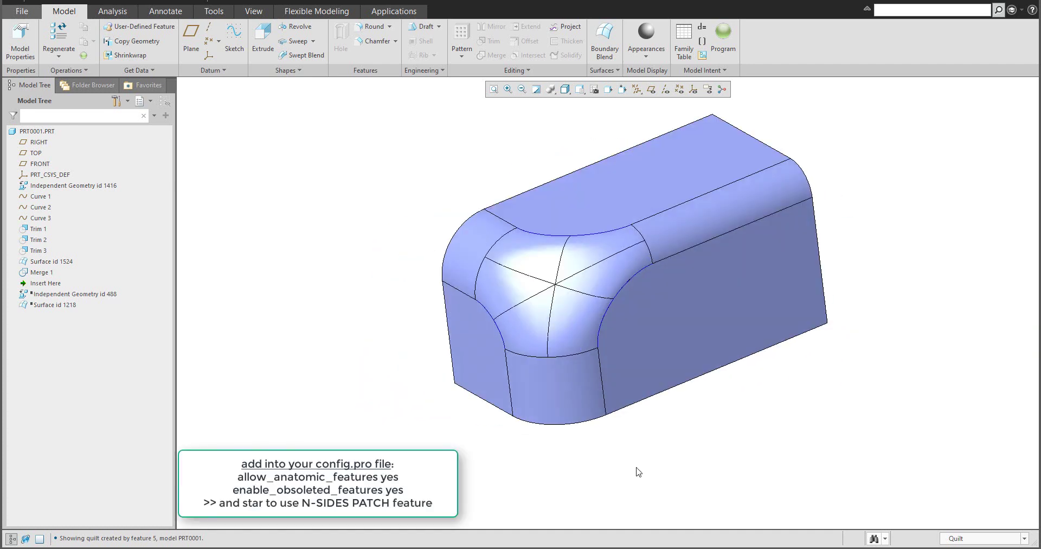